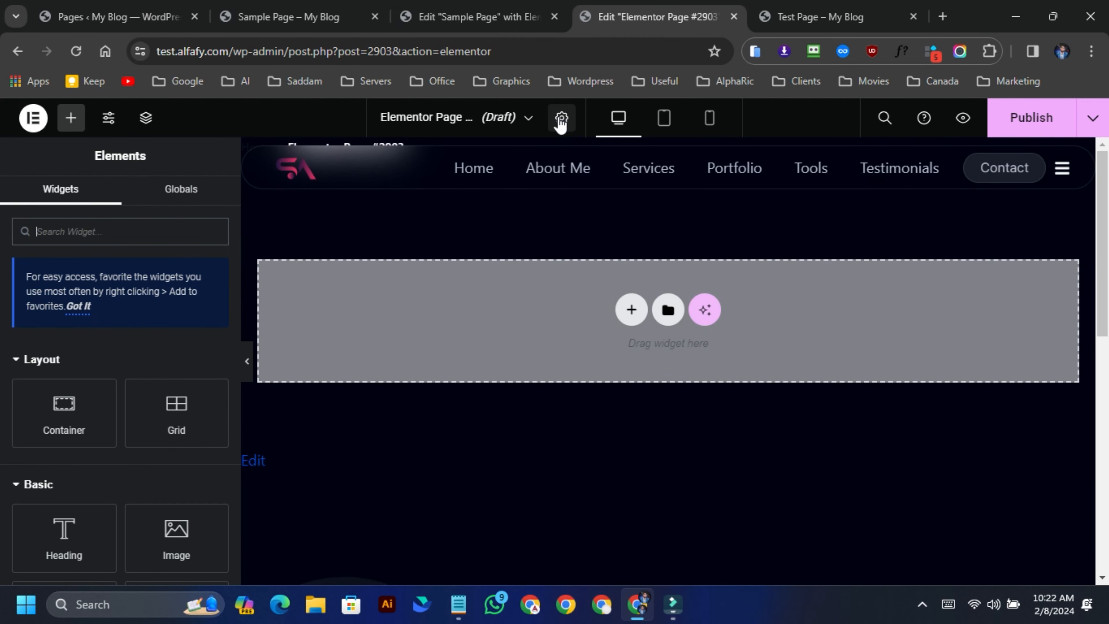
Set the page layout to Elementor Canvas in the page settings and publish the page
click(562, 118)
scroll(153, 359, down, 3)
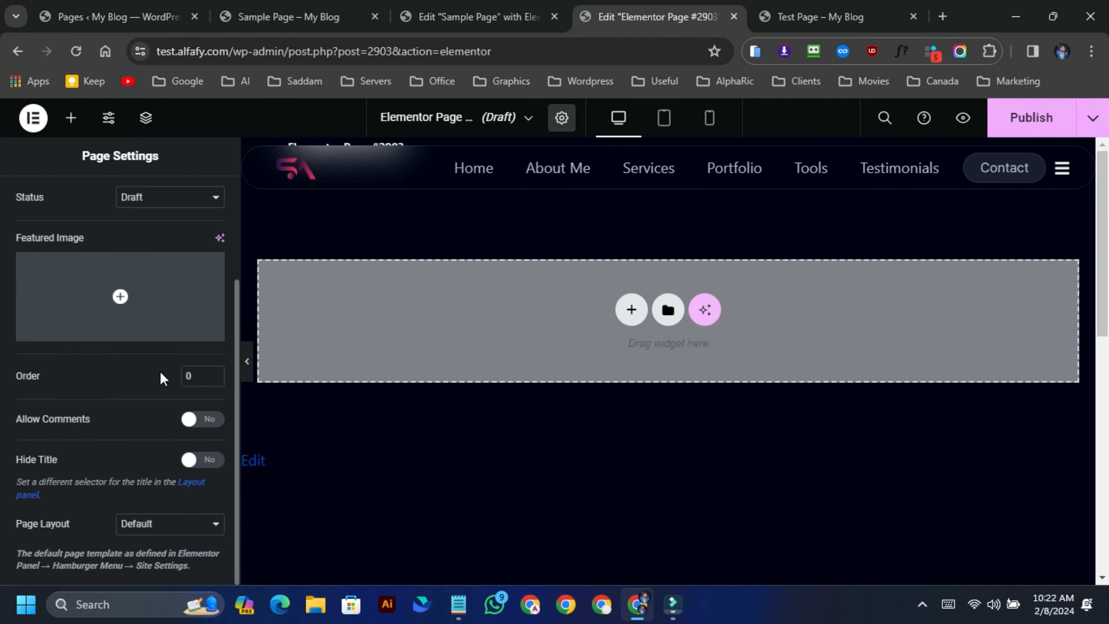
click(146, 526)
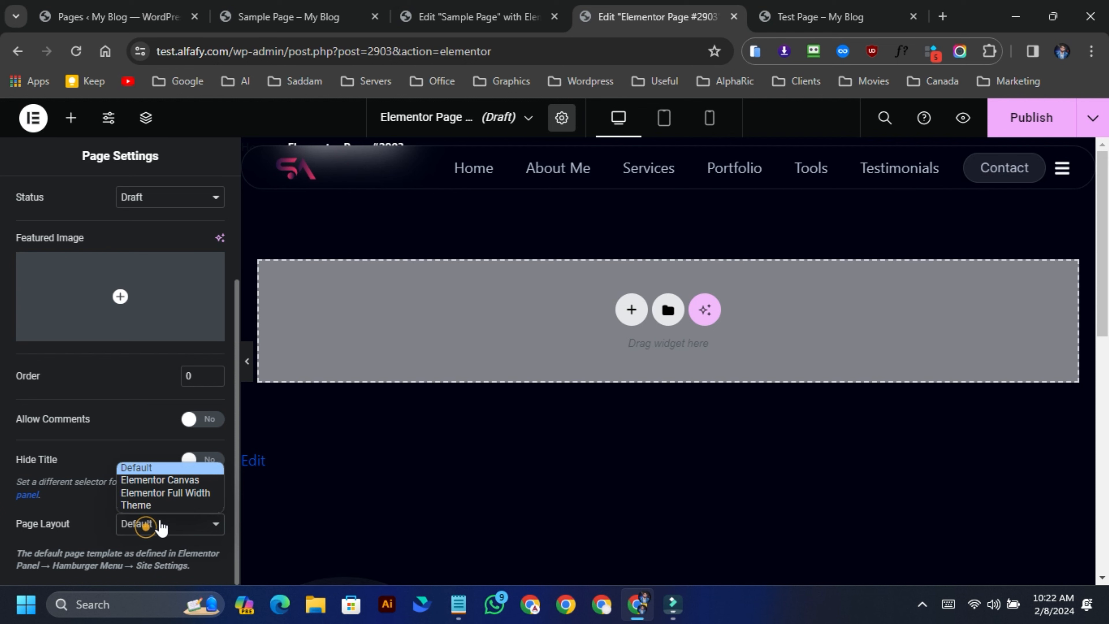
click(159, 480)
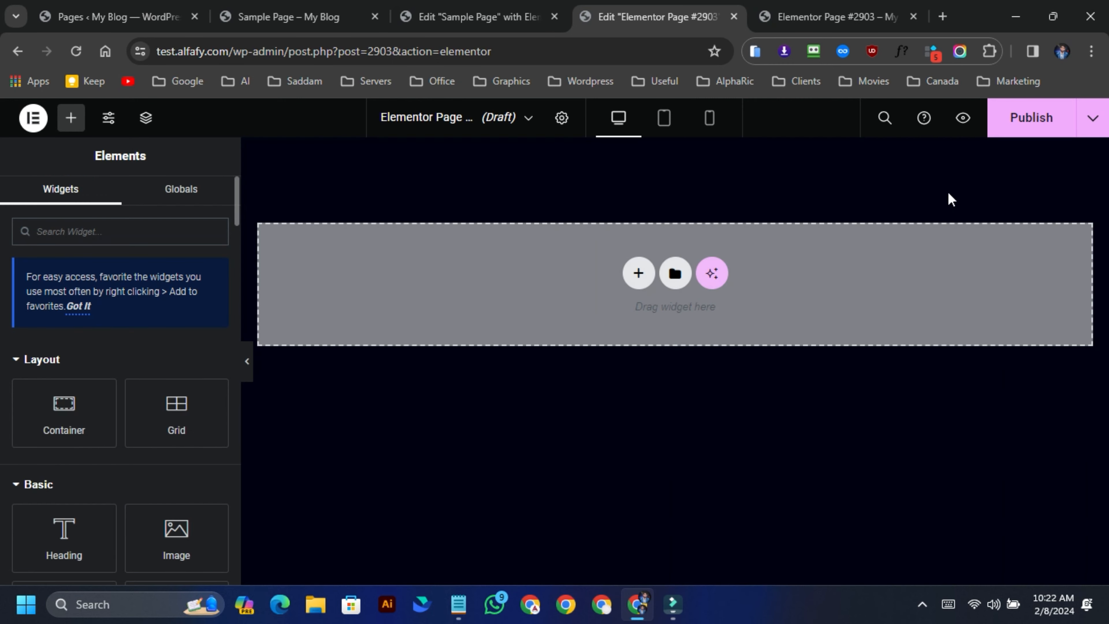
click(1040, 130)
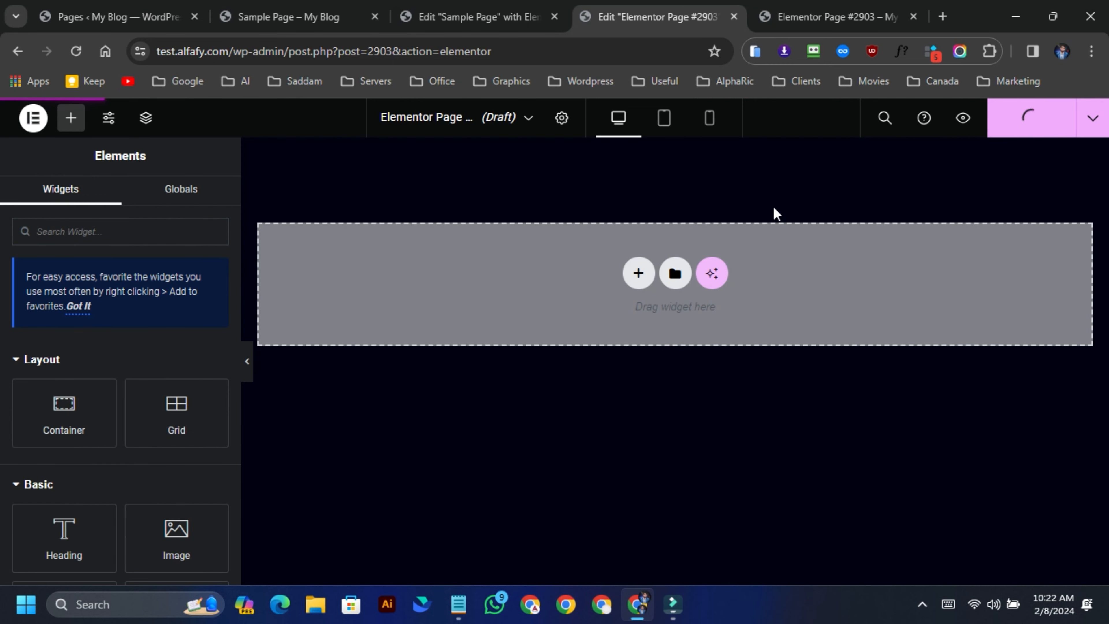
Add a new single Flexbox container with horizontal row direction to the empty page
click(638, 273)
click(612, 316)
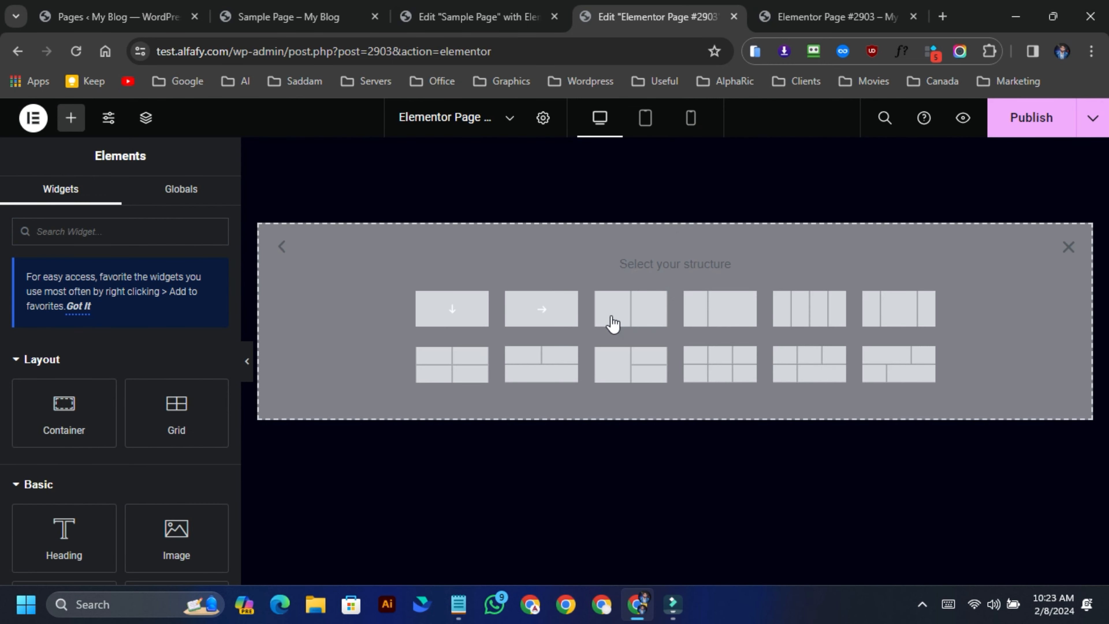
click(562, 310)
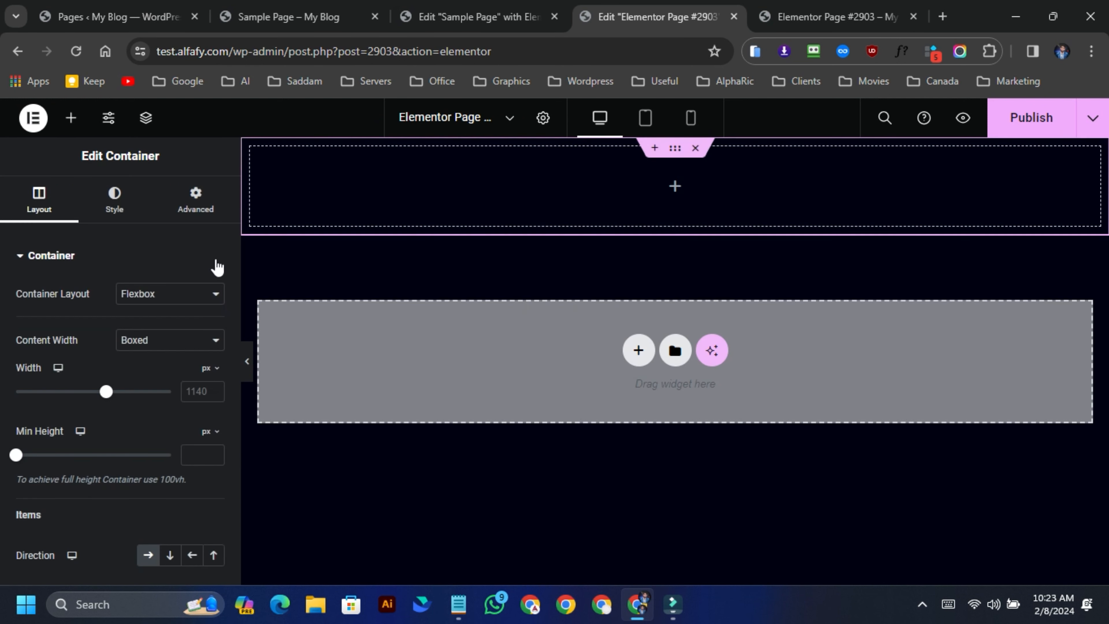
Set the container's minimum height to 100 vh
scroll(151, 351, down, 3)
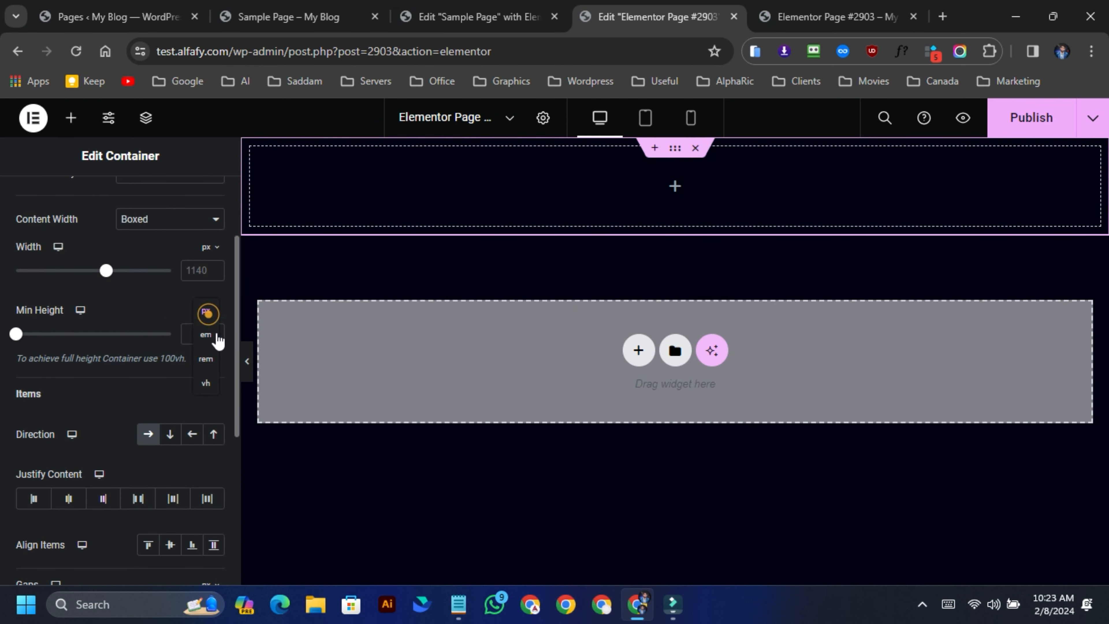
click(205, 383)
click(190, 337)
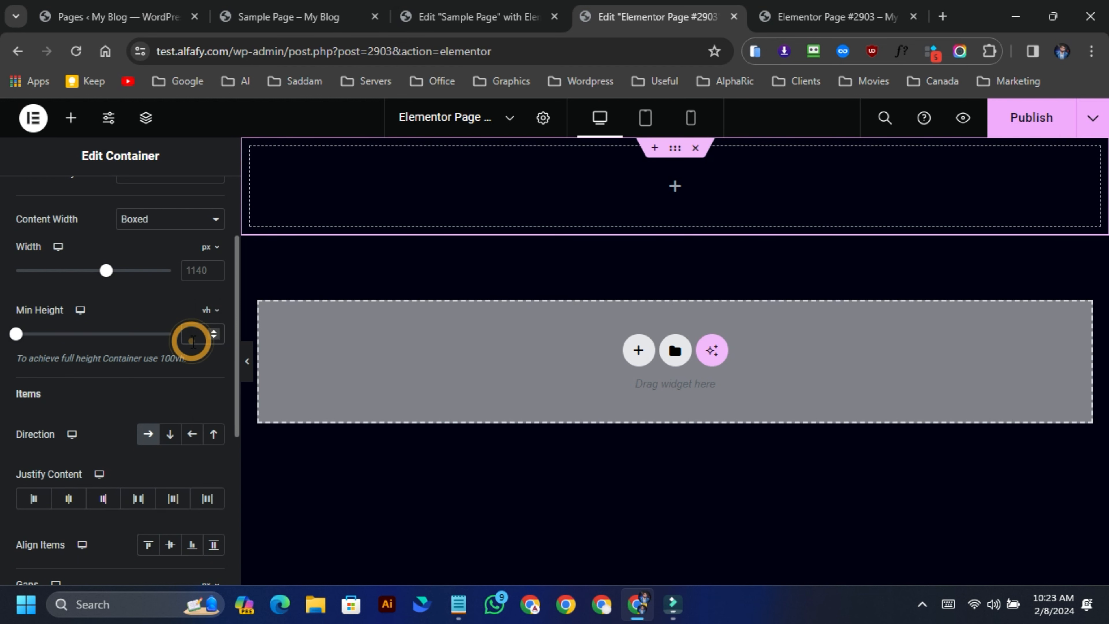
text(100)
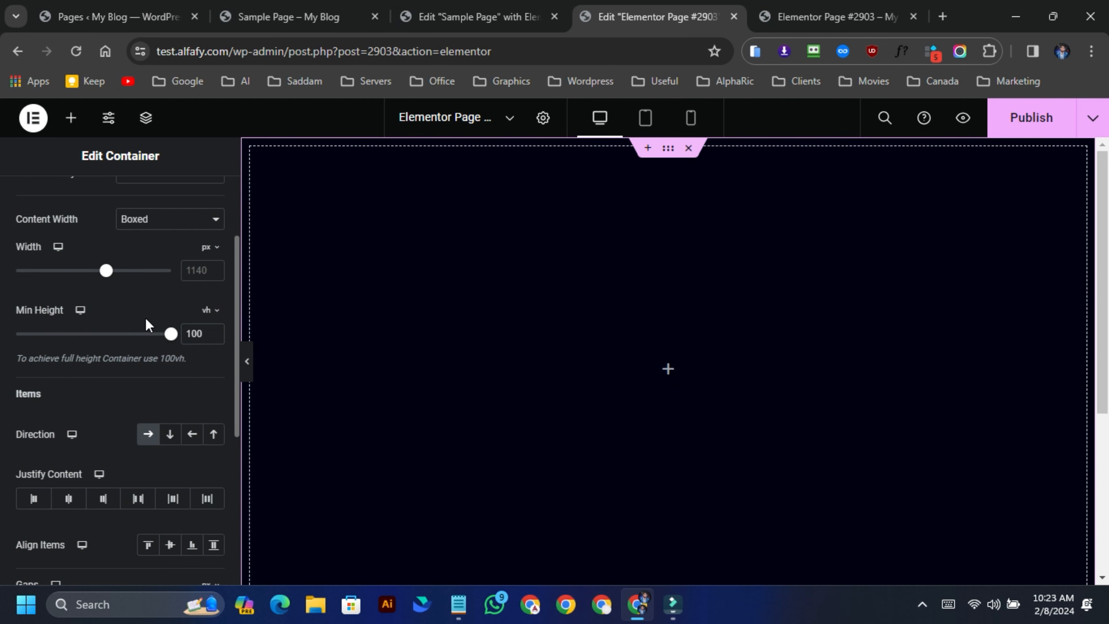
click(147, 321)
Center the container's items with both Justify Content and Align Items, and set its column and row gaps to 0
scroll(144, 350, down, 1)
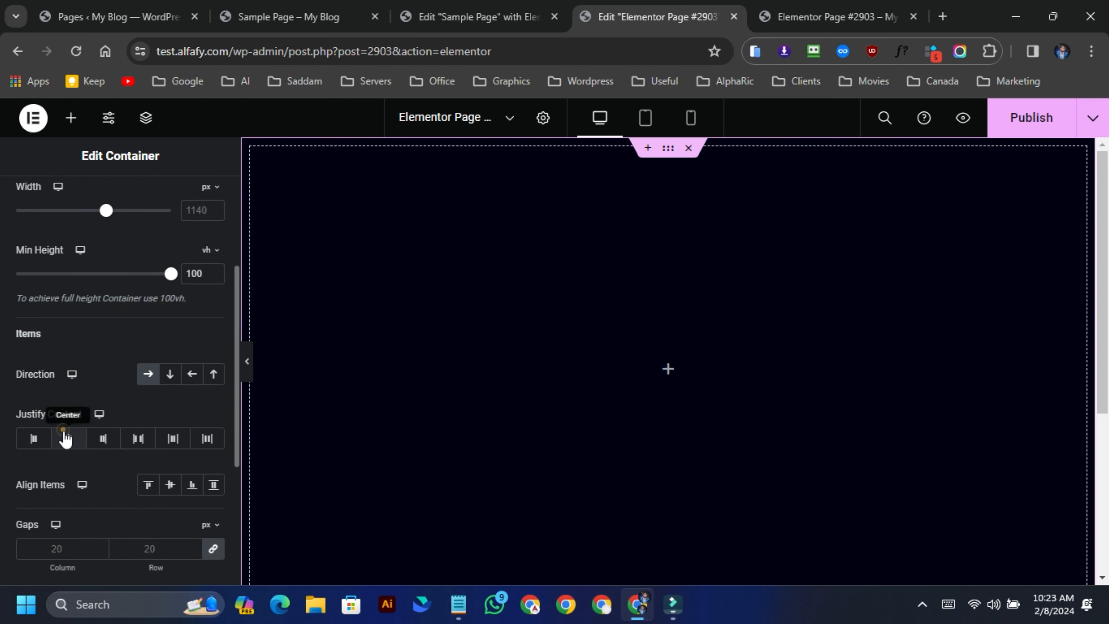
click(65, 437)
click(170, 485)
click(146, 549)
text(0)
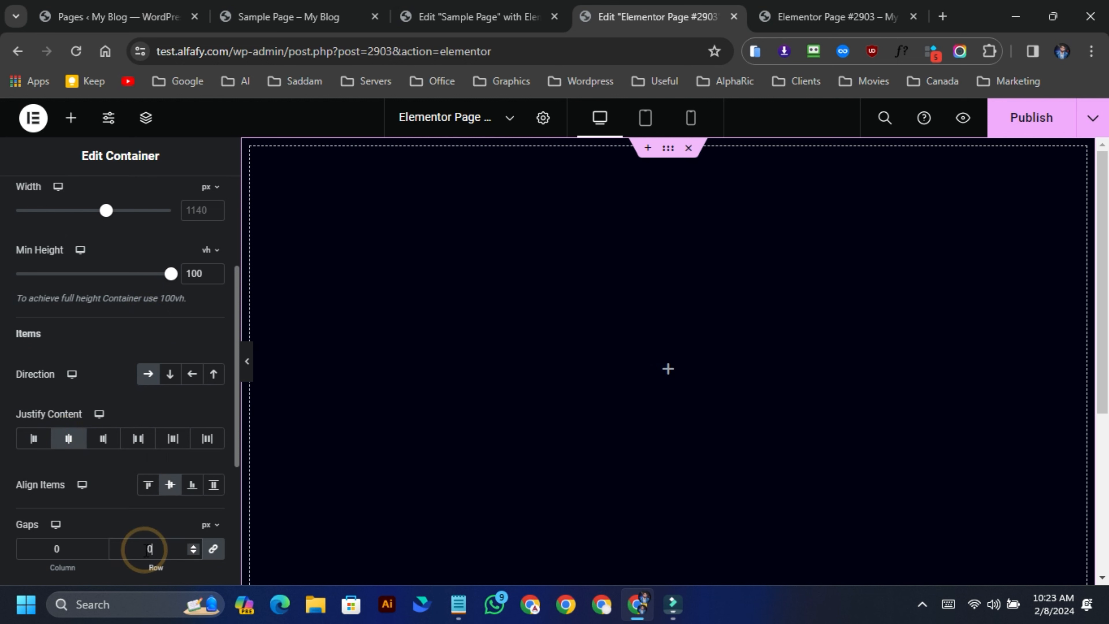
scroll(136, 548, down, 3)
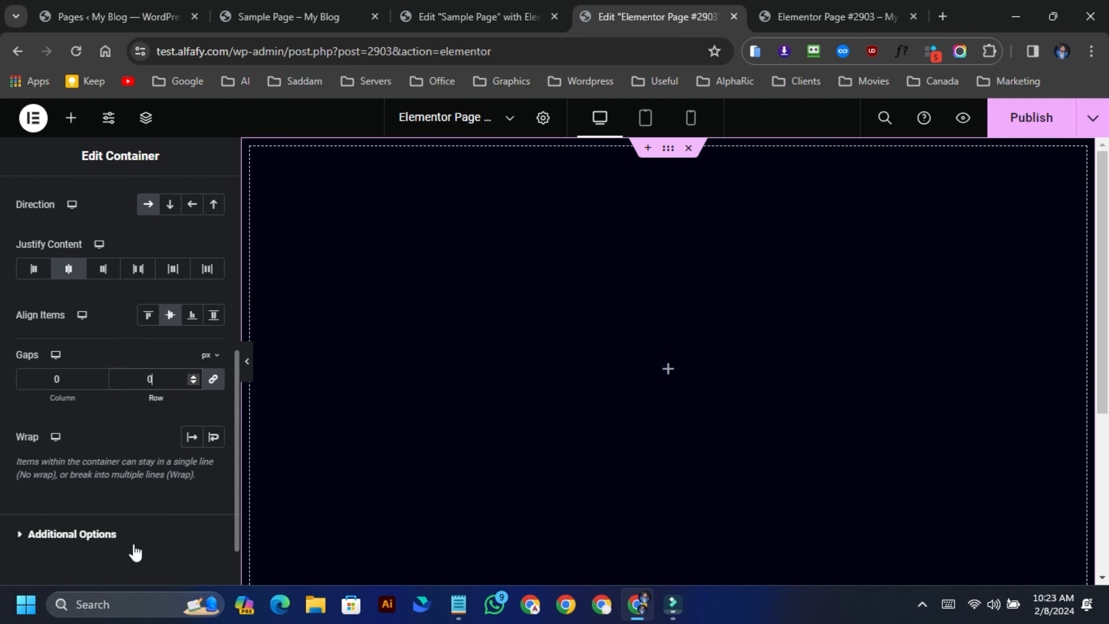
click(213, 376)
Set the container's Overflow to Hidden in its additional options
scroll(144, 435, down, 1)
click(94, 472)
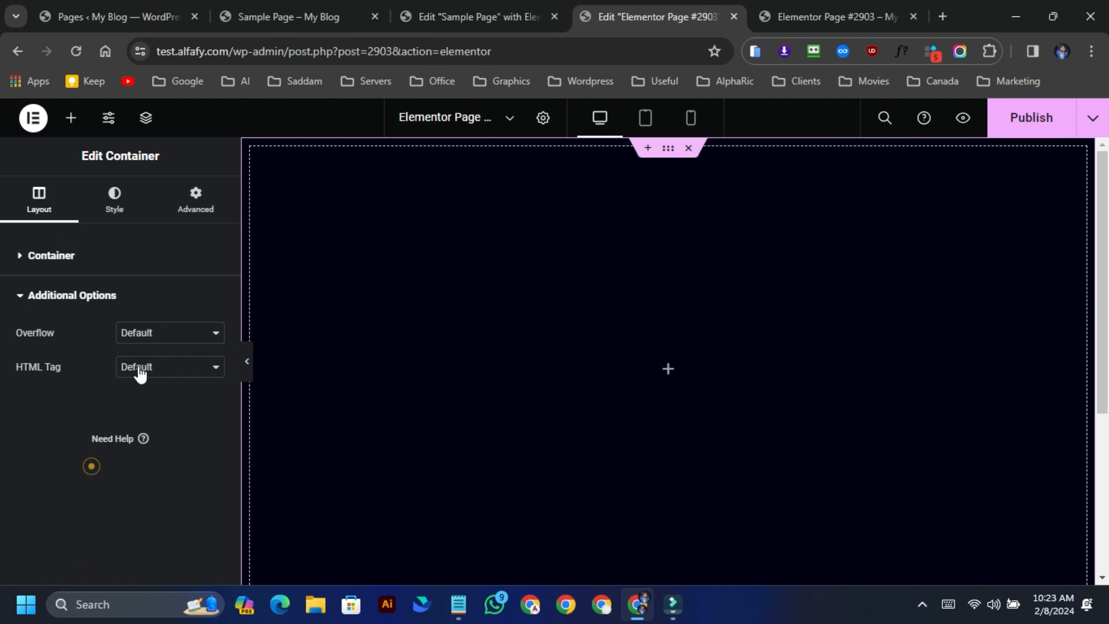
click(158, 336)
click(156, 371)
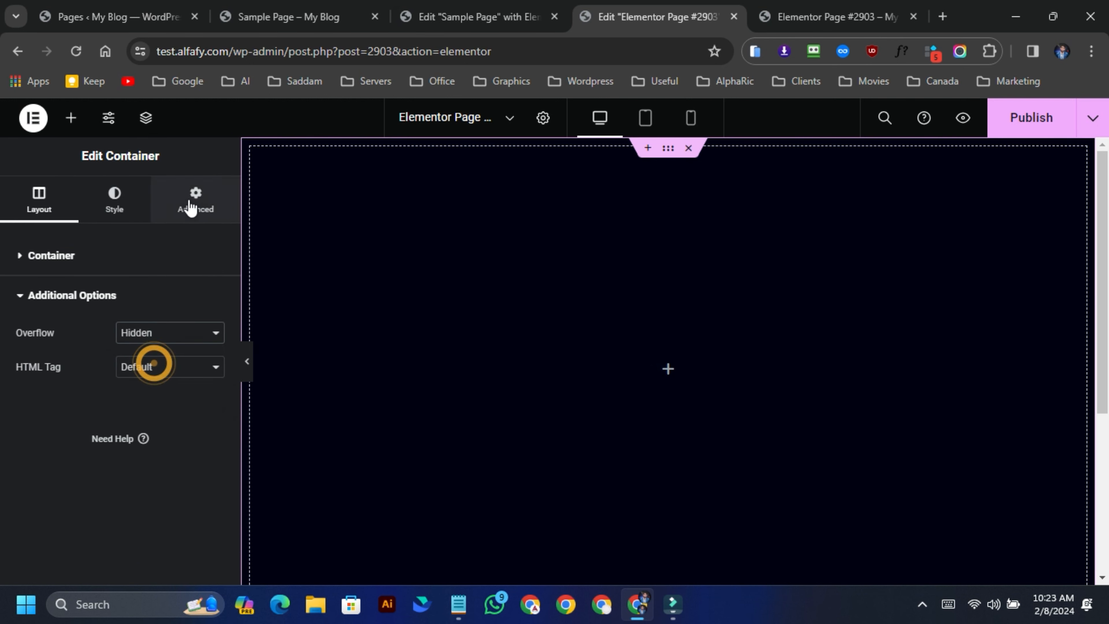
Unlink the container's margin and padding values so all sides are set to 0
click(195, 199)
click(214, 313)
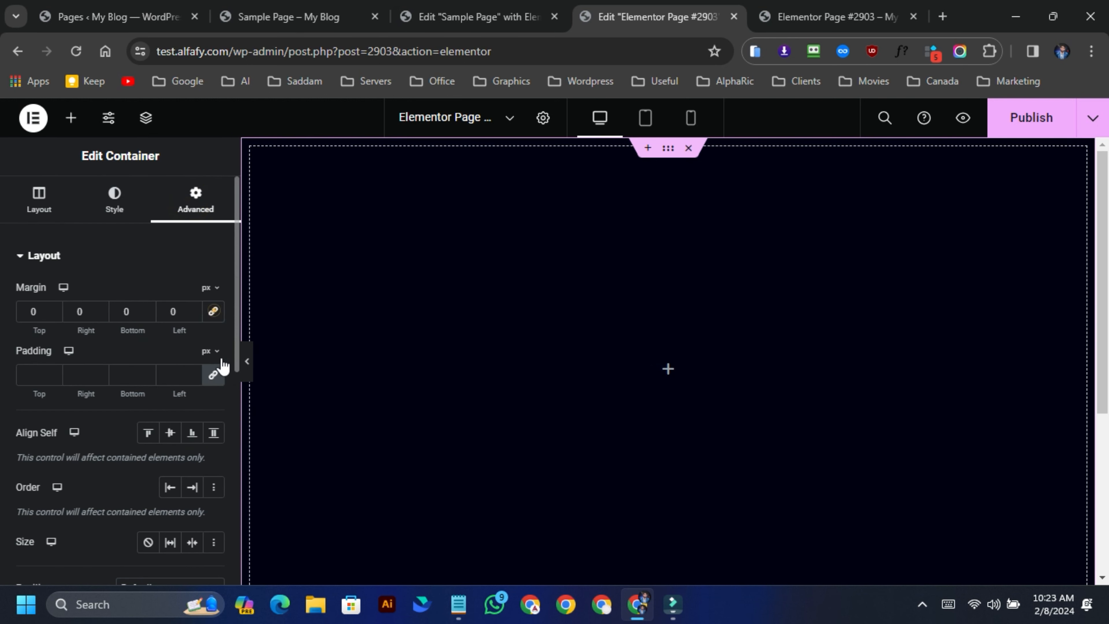
click(213, 375)
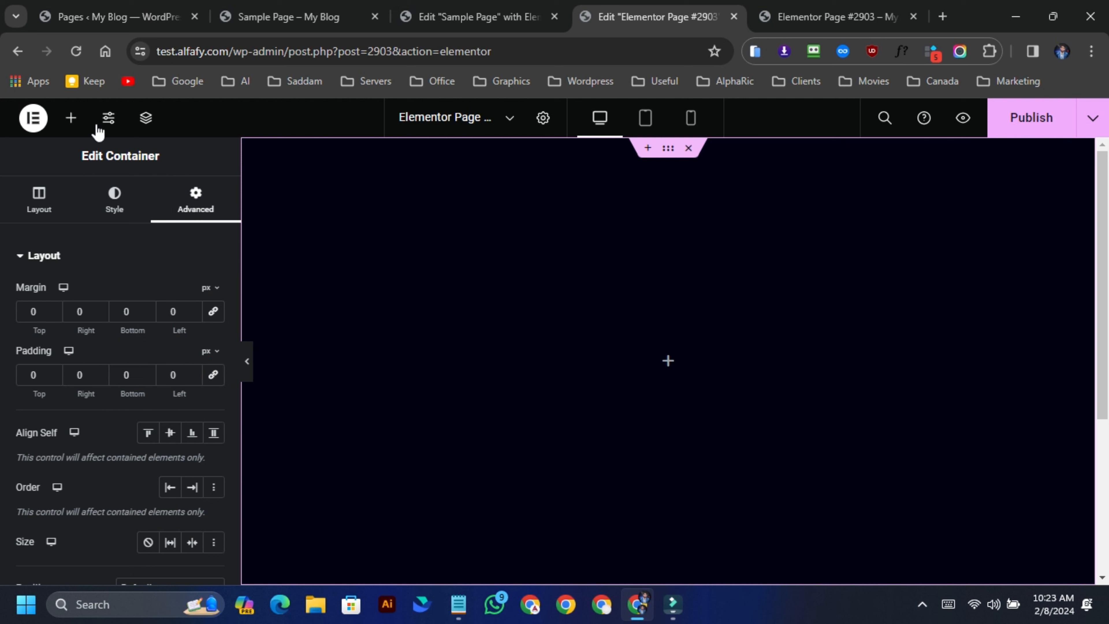
Search the widgets for "space" and place a Spacer inside the container
click(71, 118)
text(space)
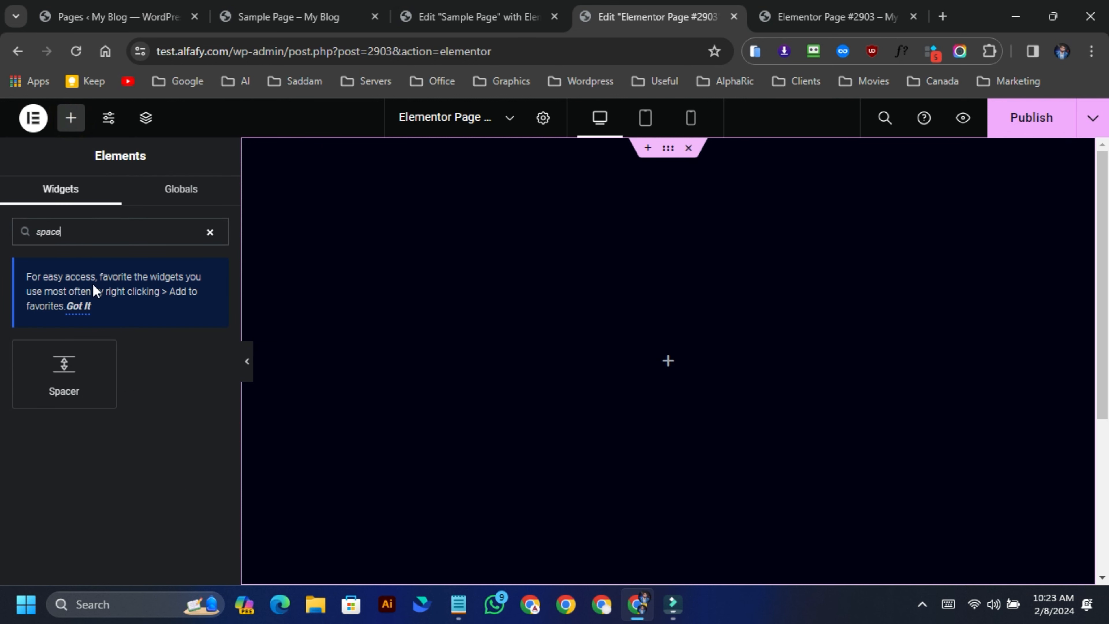
drag(79, 359, 446, 367)
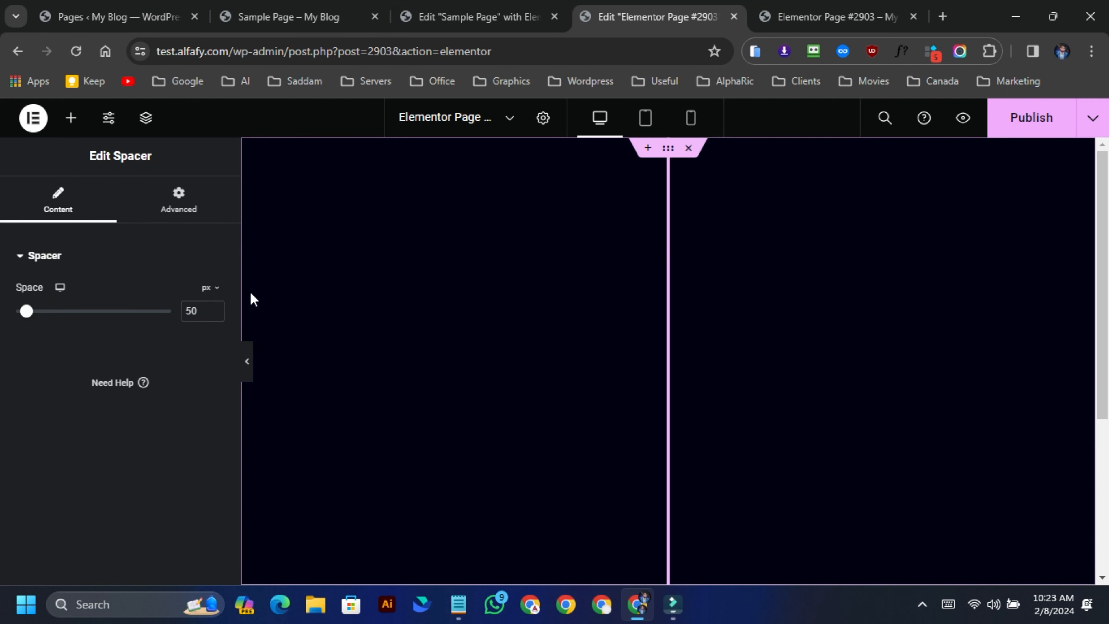
Set the spacer's padding and margin to 0 on all sides and its width to Full Width (100%)
click(170, 196)
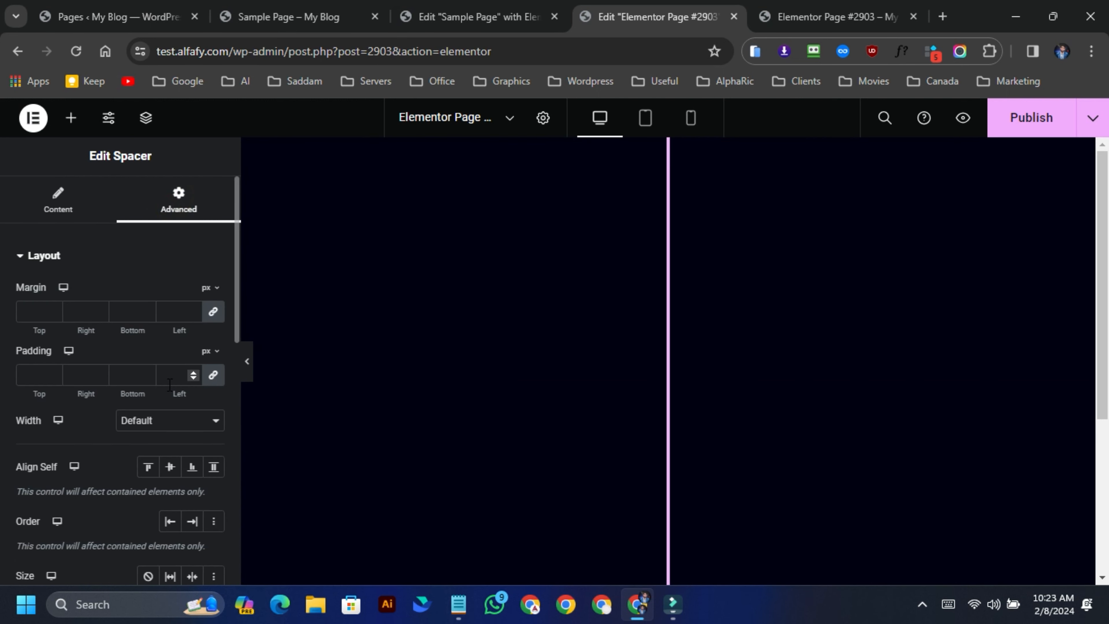
click(211, 383)
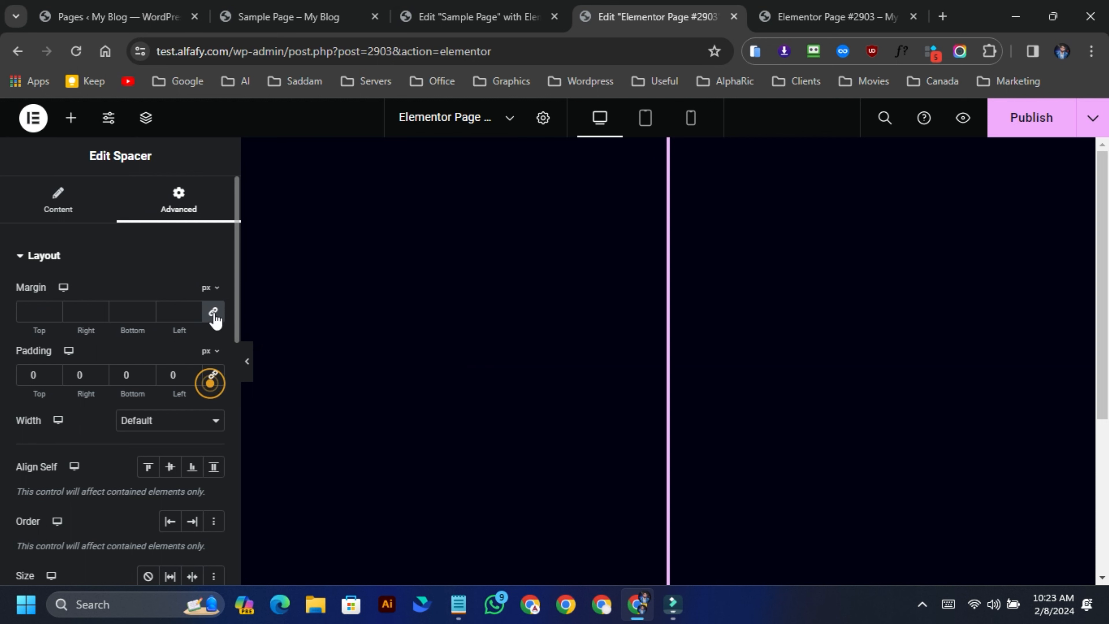
click(213, 312)
click(134, 421)
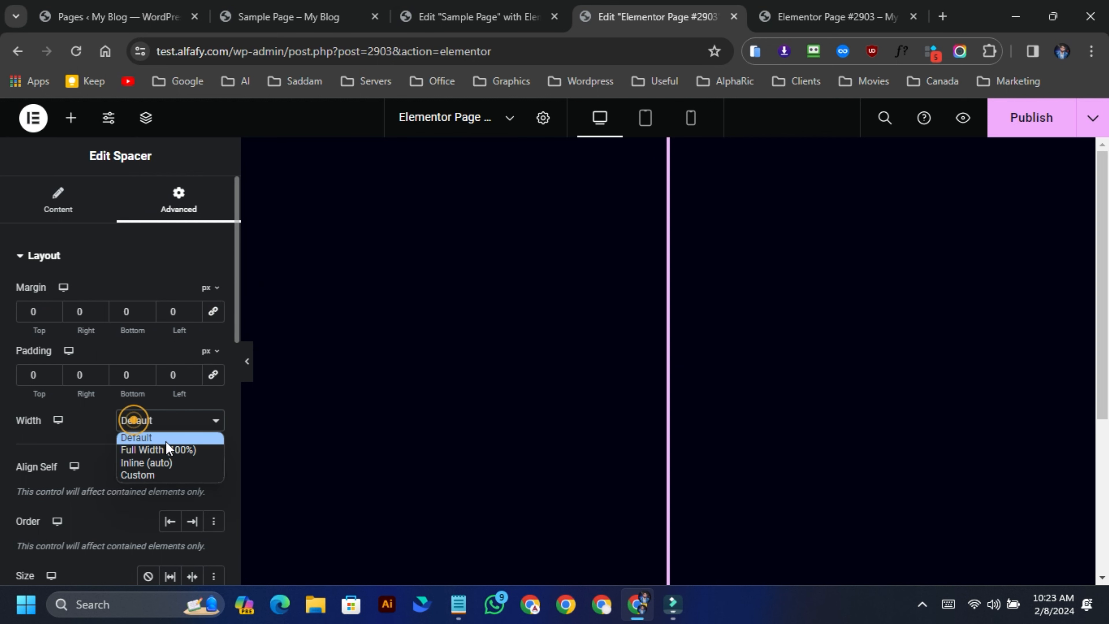
click(154, 454)
scroll(114, 386, down, 5)
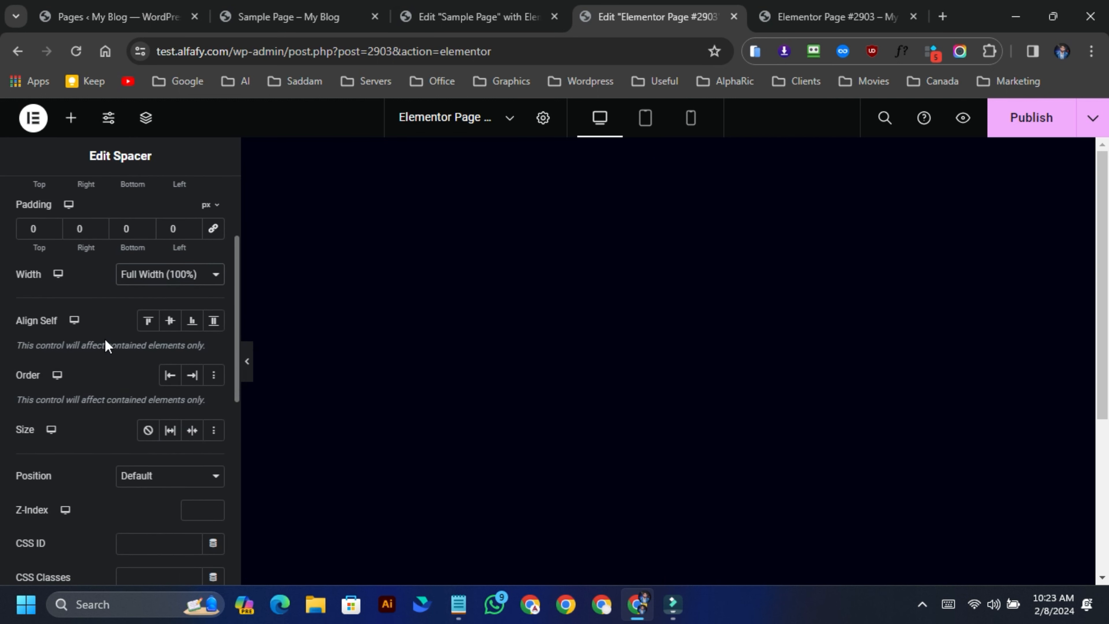
scroll(105, 339, up, 5)
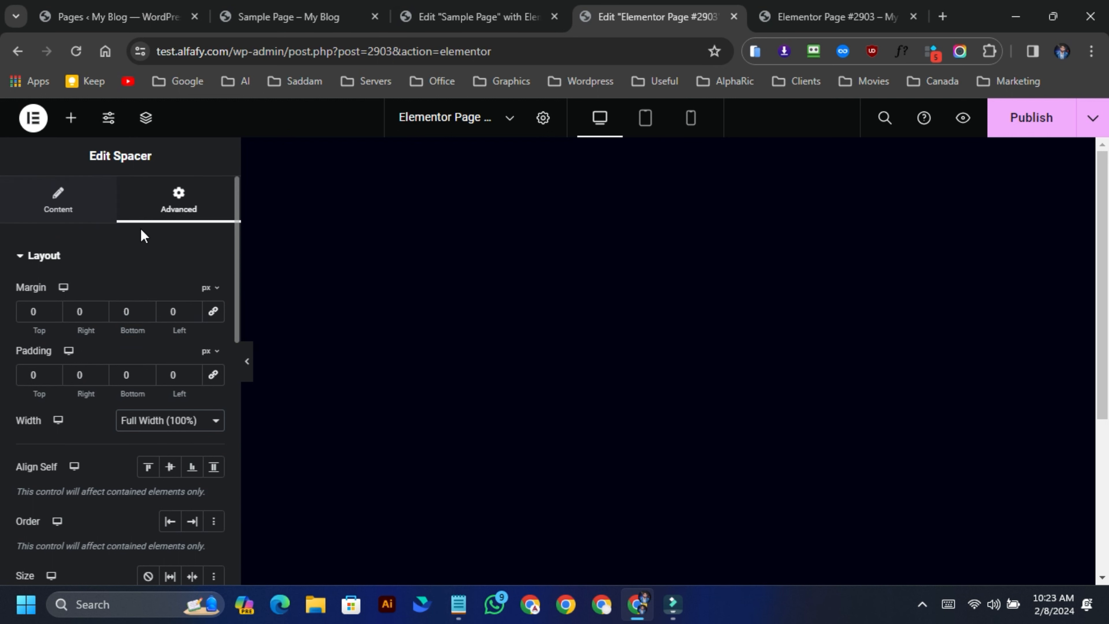
Show the page structure and duplicate the Spacer inside the container
click(148, 123)
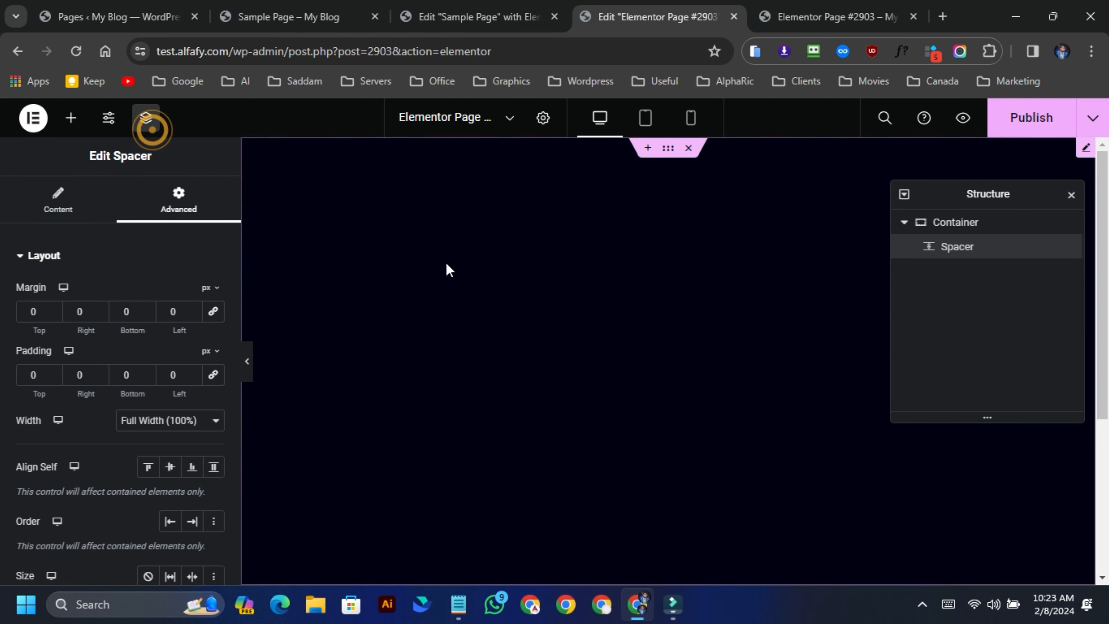
drag(986, 194, 751, 267)
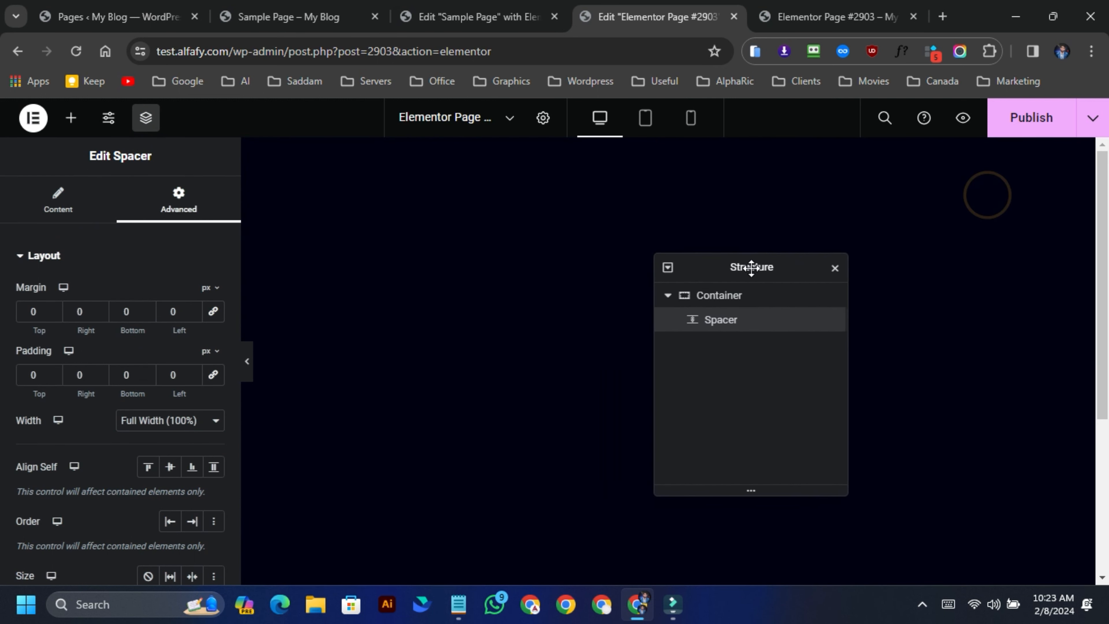
right_click(717, 324)
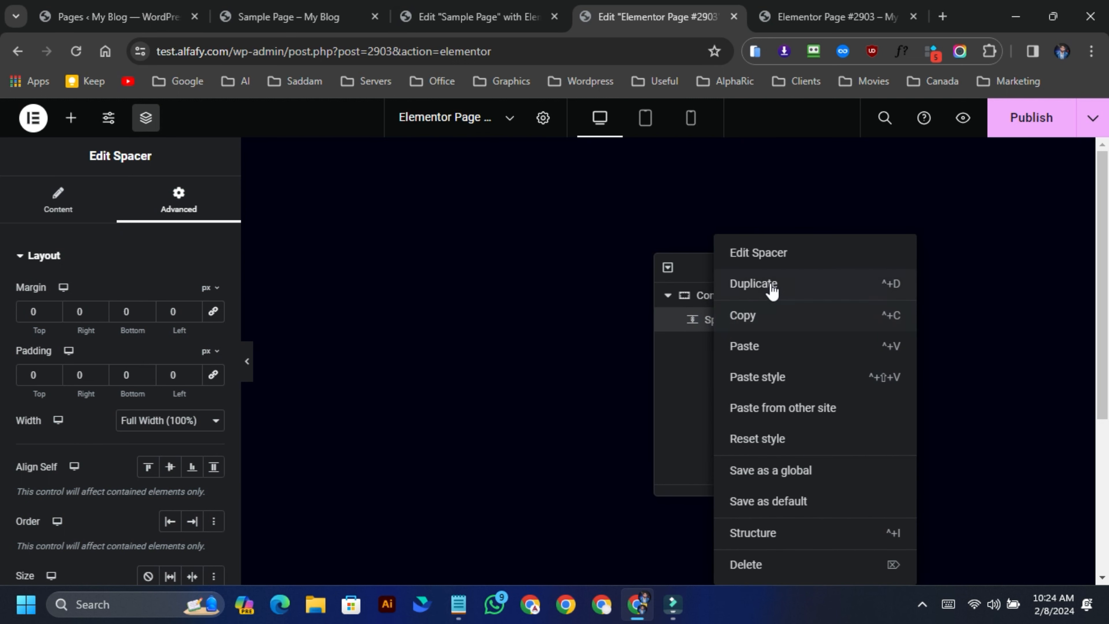
click(761, 282)
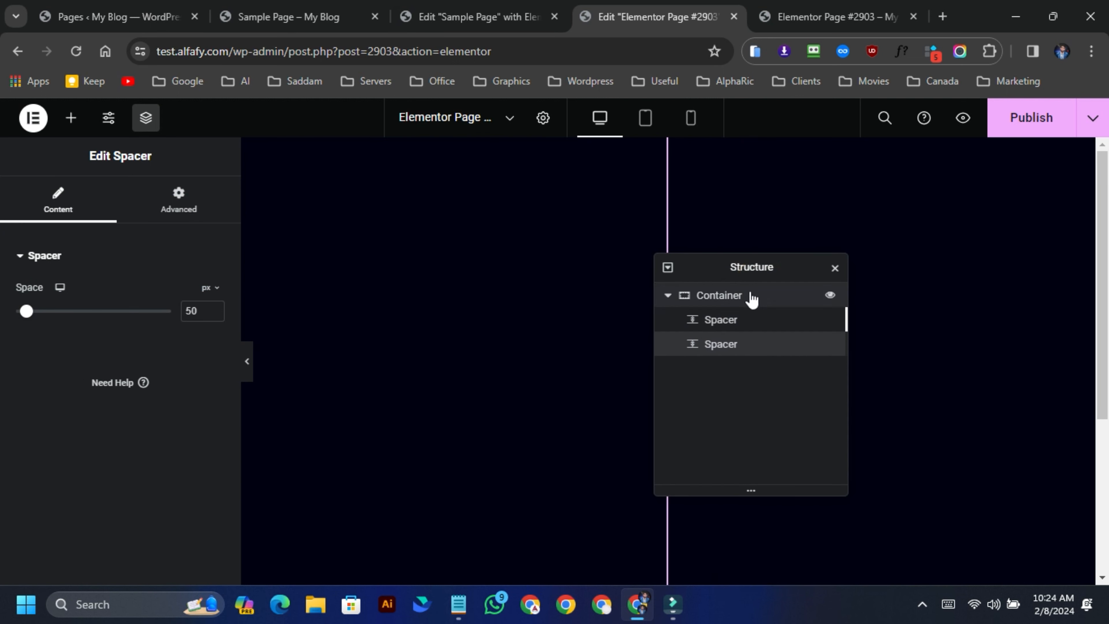
drag(731, 264, 845, 246)
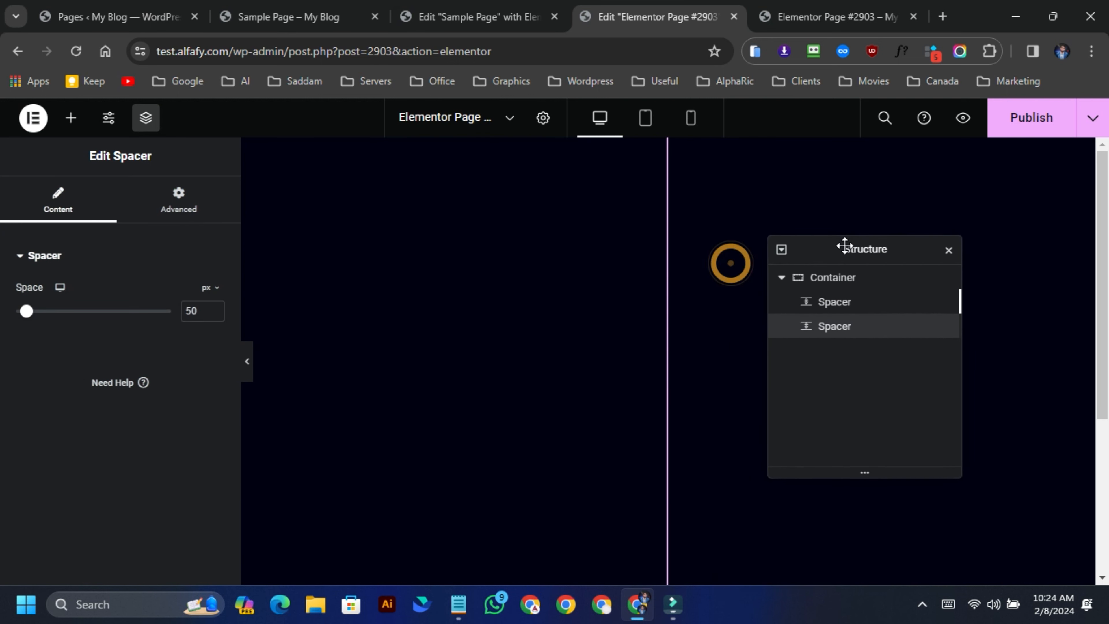
Select the first Spacer in the structure and activate the CSS ID field in its advanced settings
click(821, 304)
scroll(110, 268, down, 5)
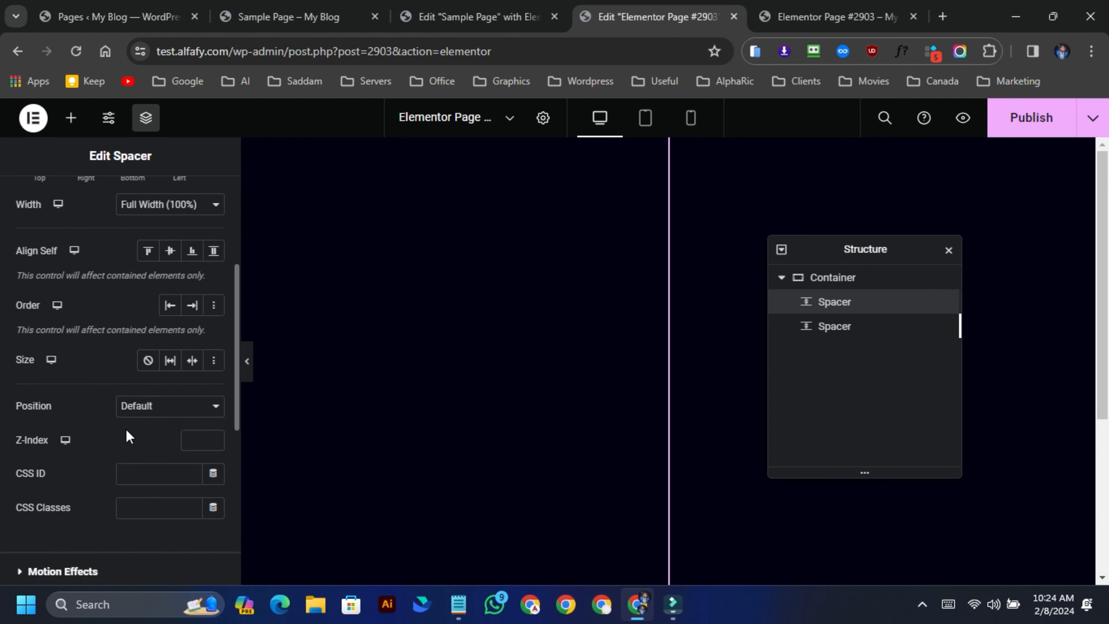
scroll(126, 432, down, 3)
click(140, 341)
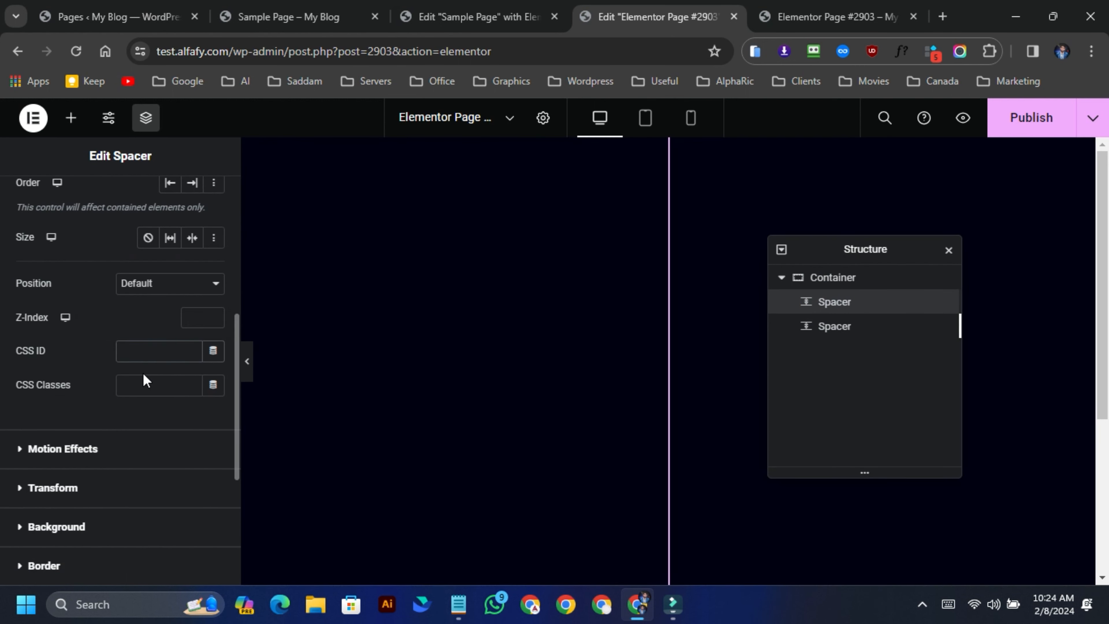
Switch to the "Torch Light affect" Notepad file and copy the .line1 CSS with its responsive .back1 rules
click(458, 604)
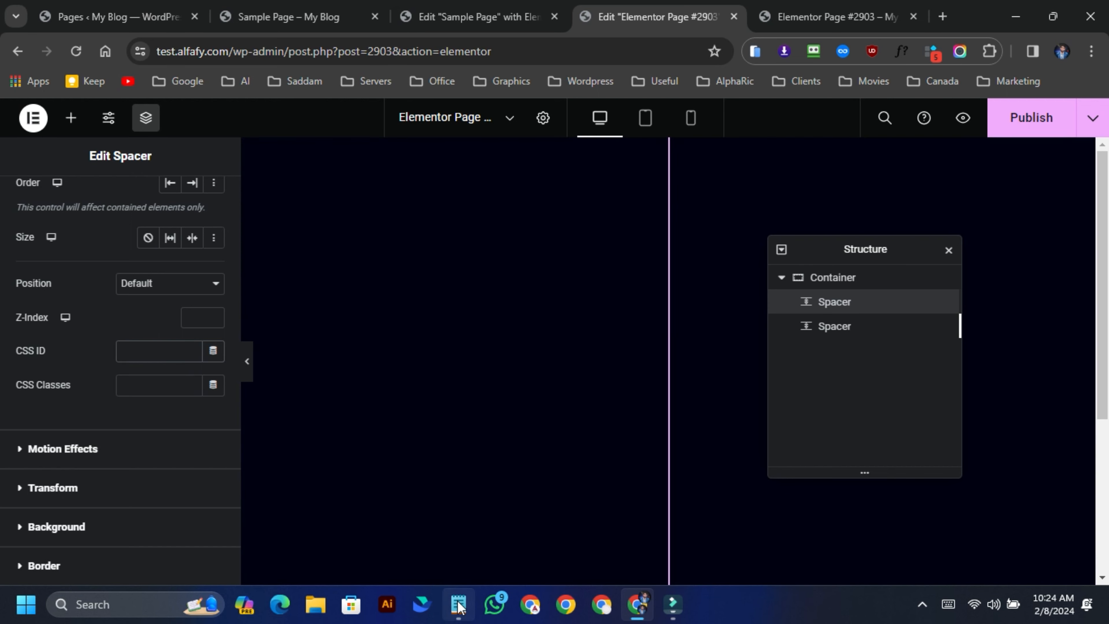
scroll(620, 204, up, 10)
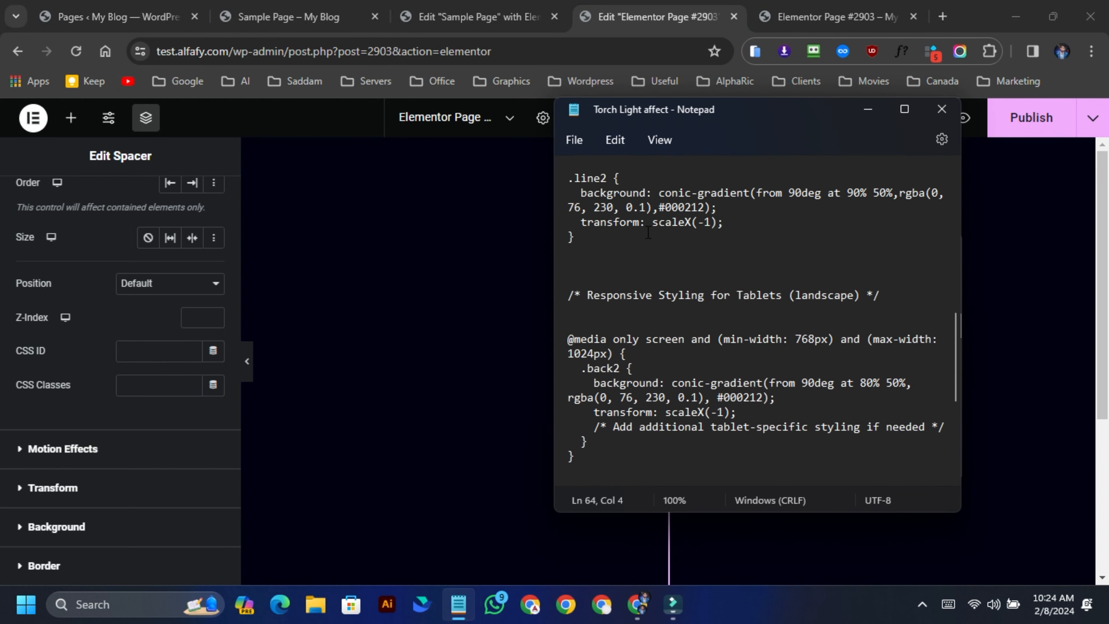
scroll(620, 204, up, 7)
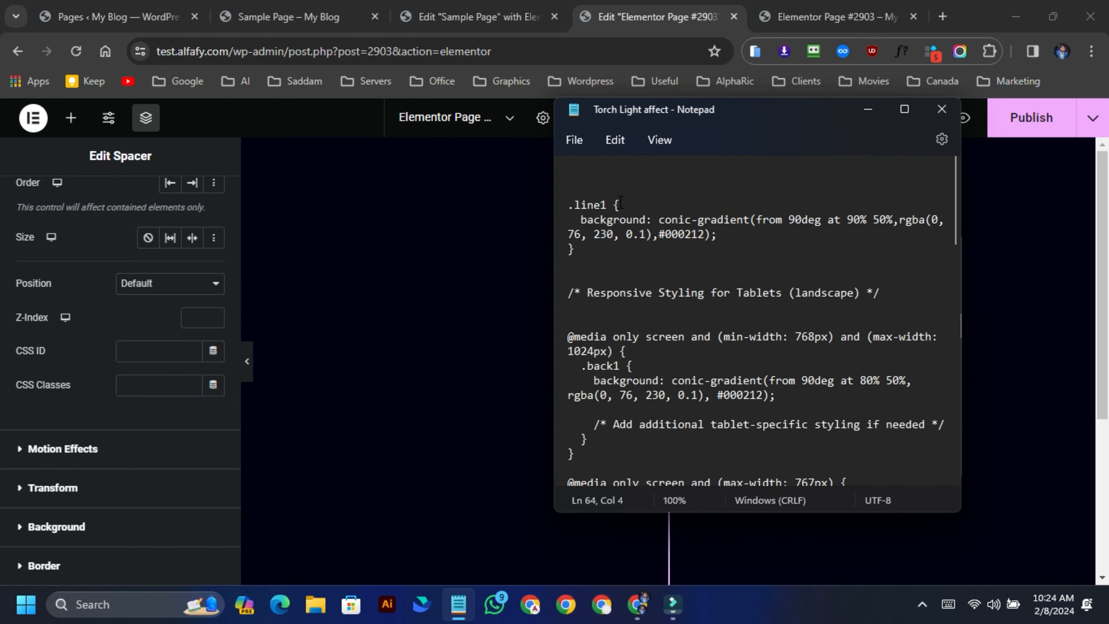
drag(620, 204, 597, 312)
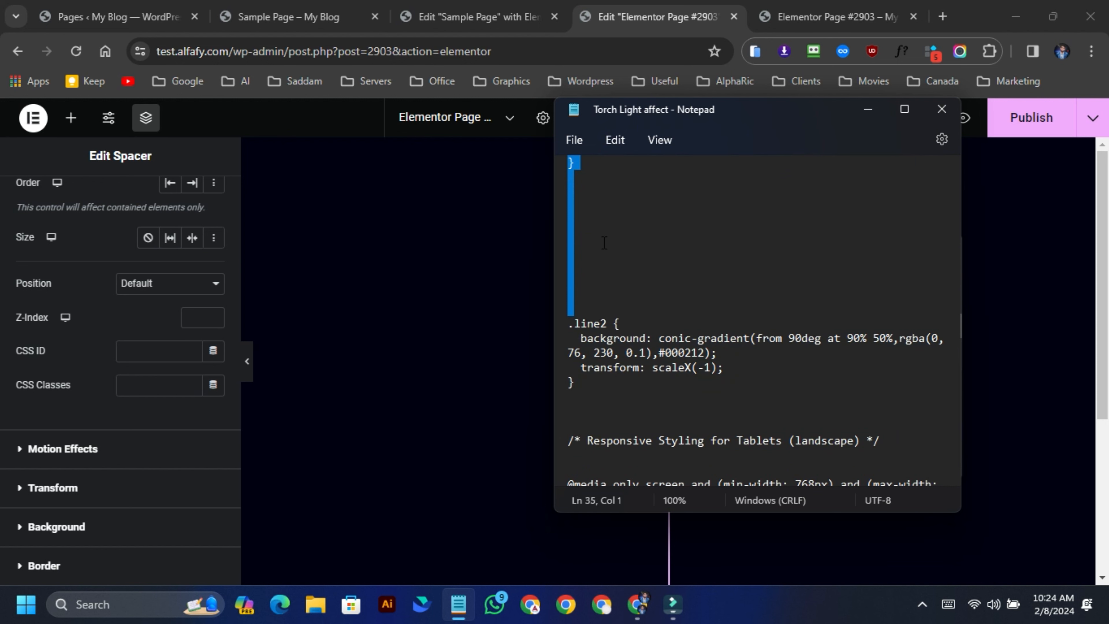
right_click(568, 221)
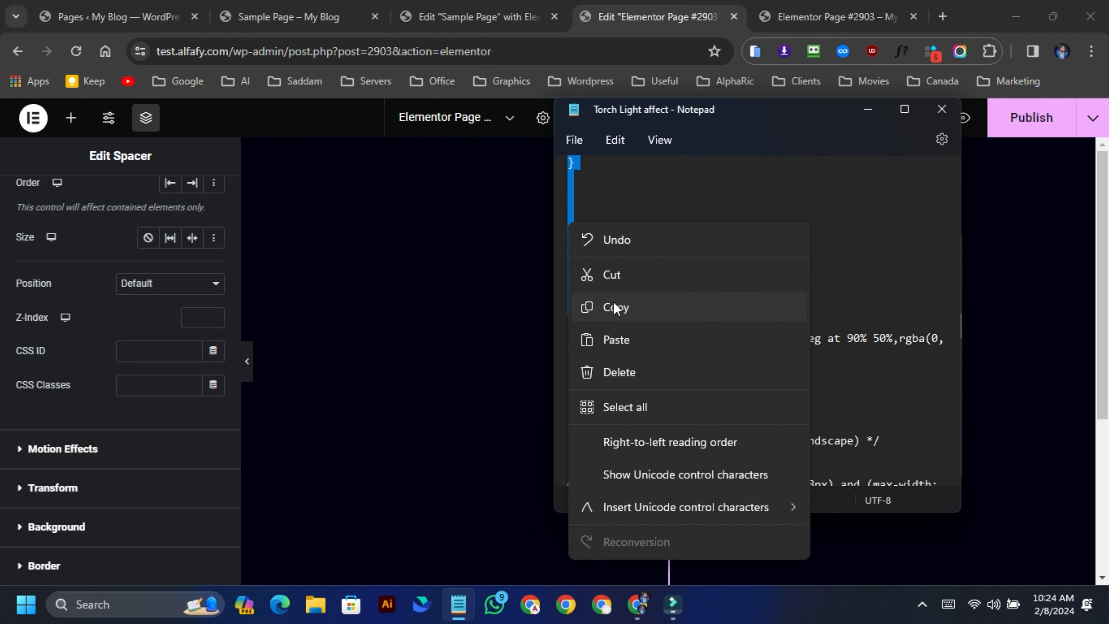
click(614, 302)
Paste the copied .line1 code into the first Spacer's custom CSS in Elementor
click(144, 415)
scroll(144, 417, down, 5)
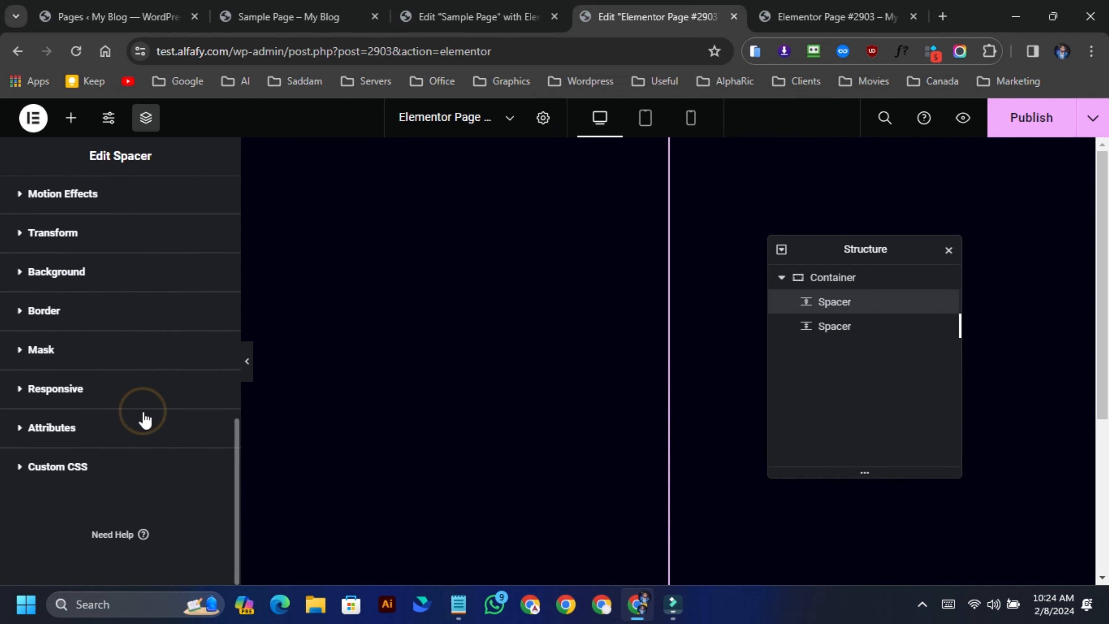
click(84, 470)
scroll(94, 353, down, 5)
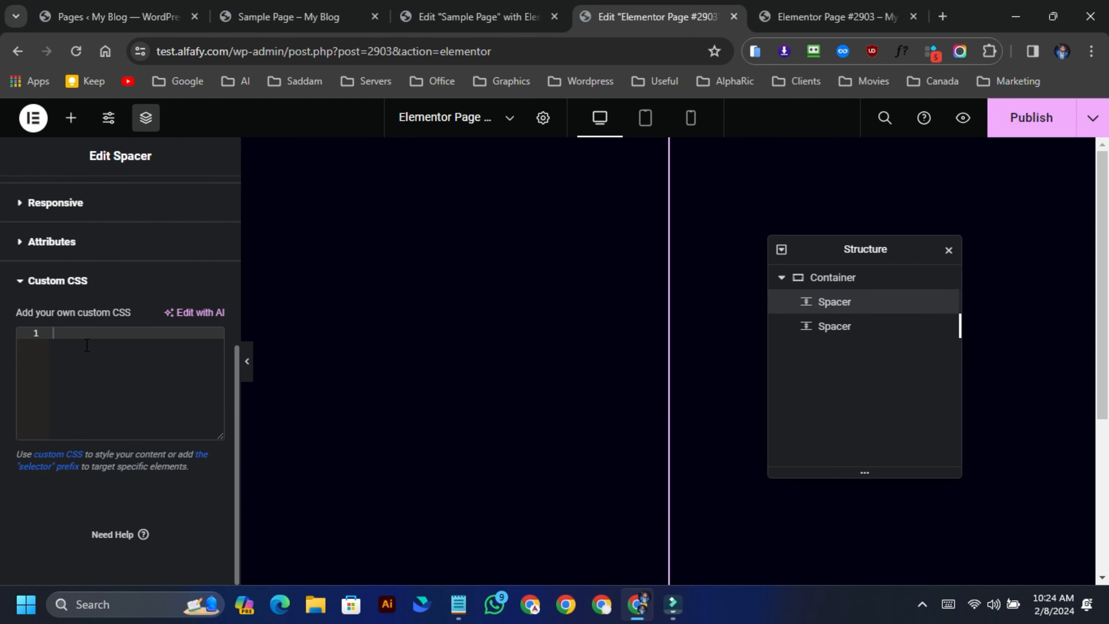
right_click(103, 372)
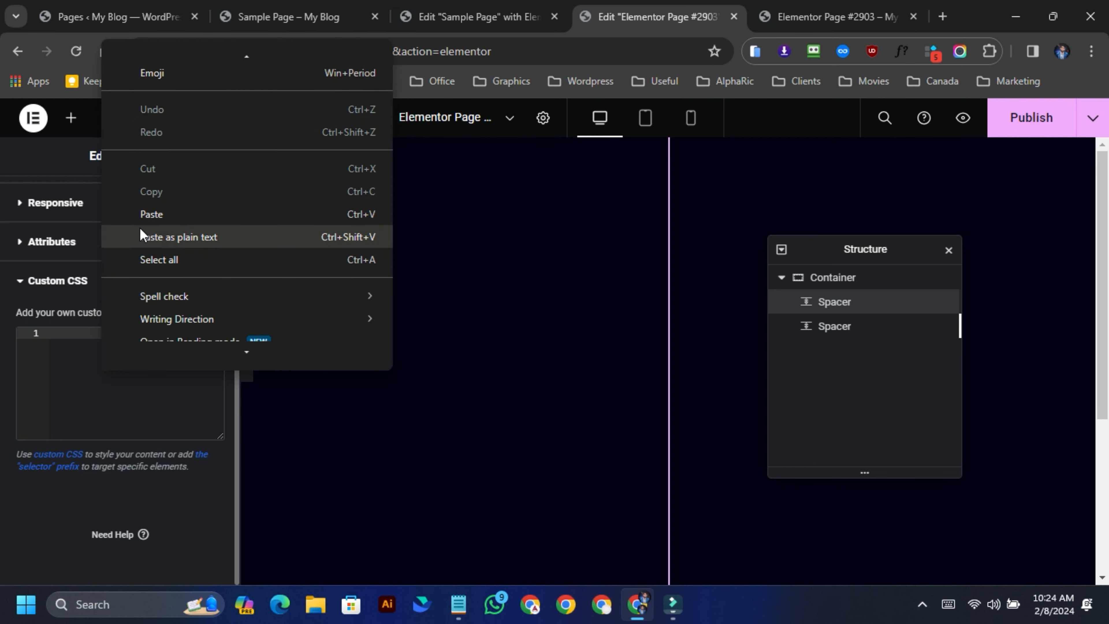
click(152, 217)
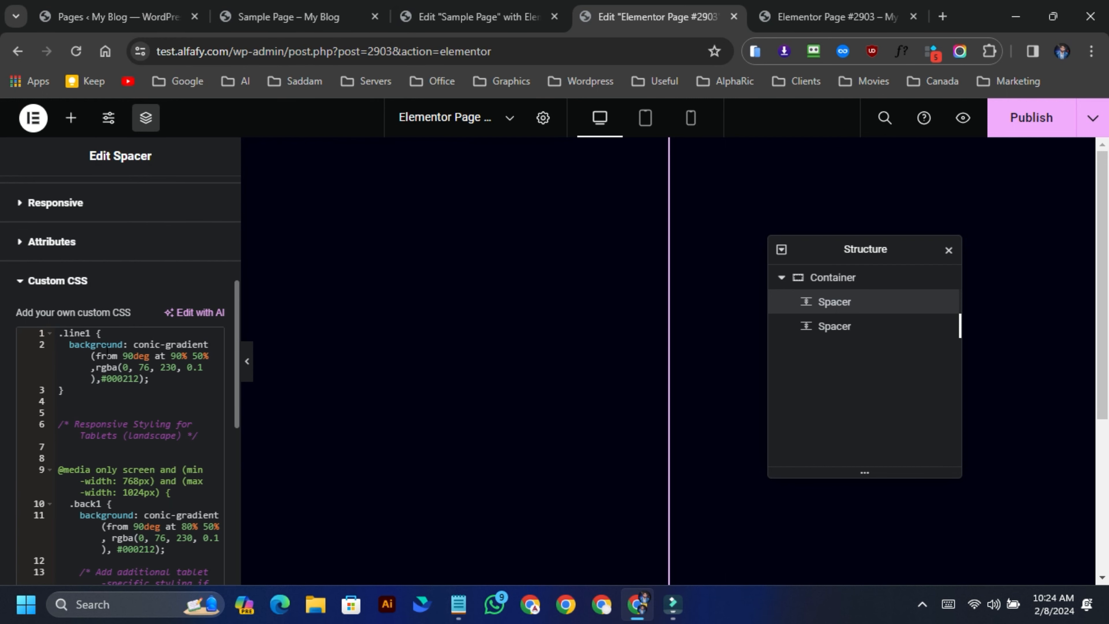
Copy the class name line1 from the custom CSS and paste it as the first Spacer's CSS class
click(90, 333)
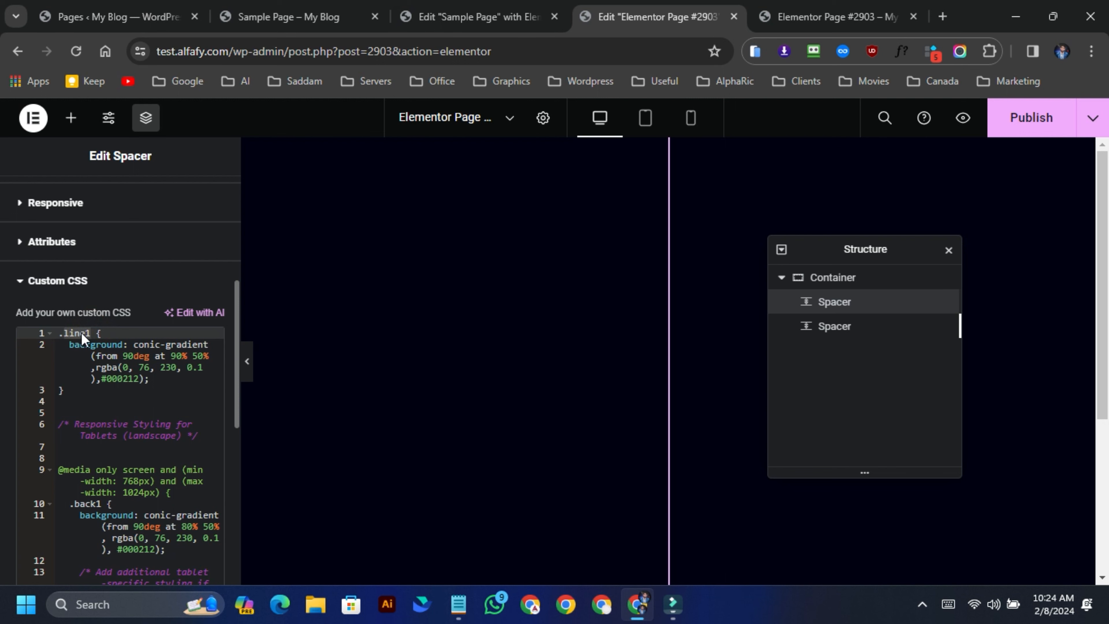
right_click(82, 338)
click(142, 136)
scroll(132, 282, up, 2)
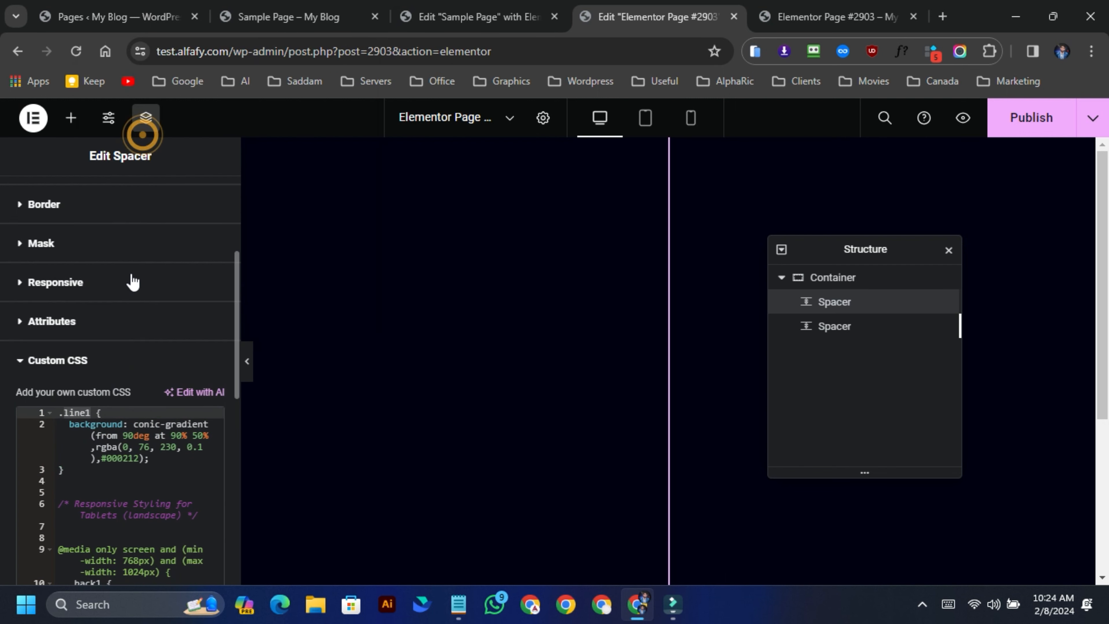
scroll(132, 282, up, 5)
click(148, 268)
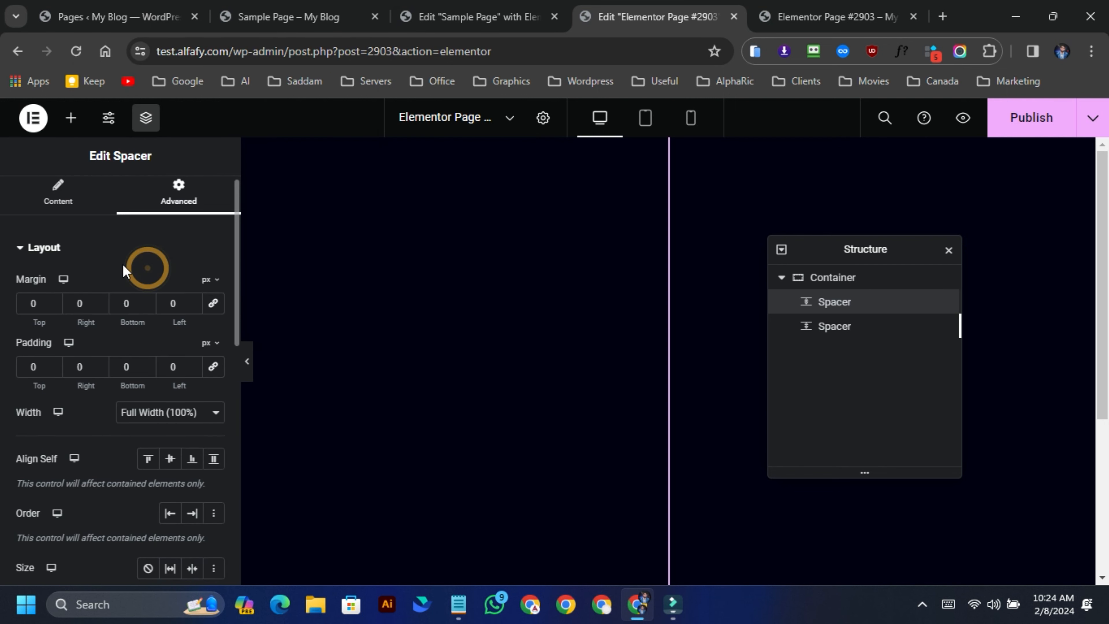
scroll(125, 280, down, 7)
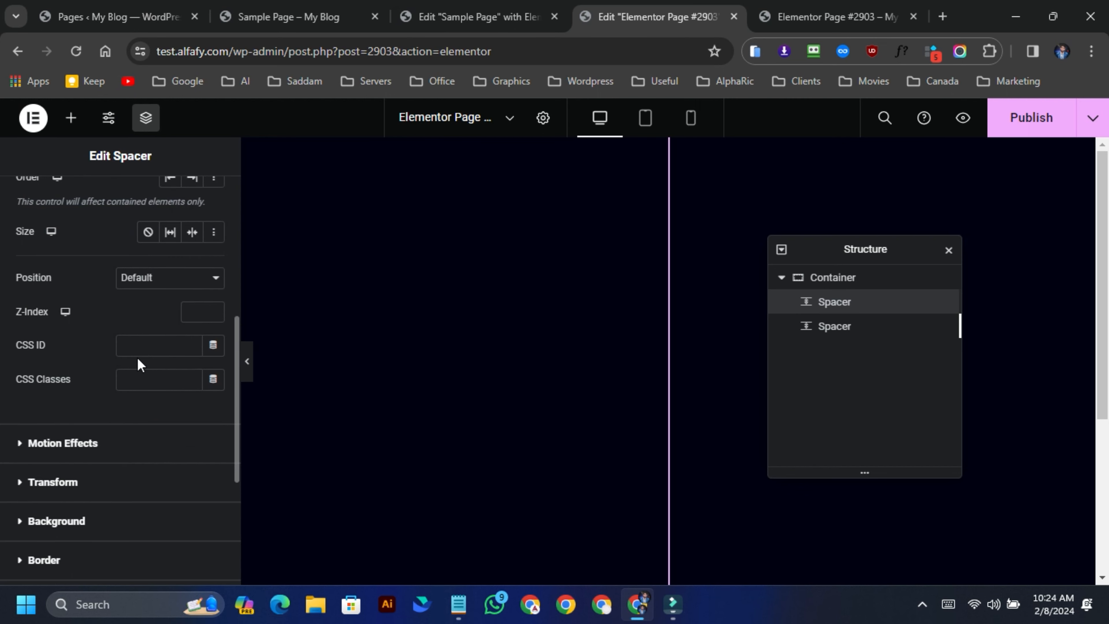
click(139, 377)
right_click(137, 376)
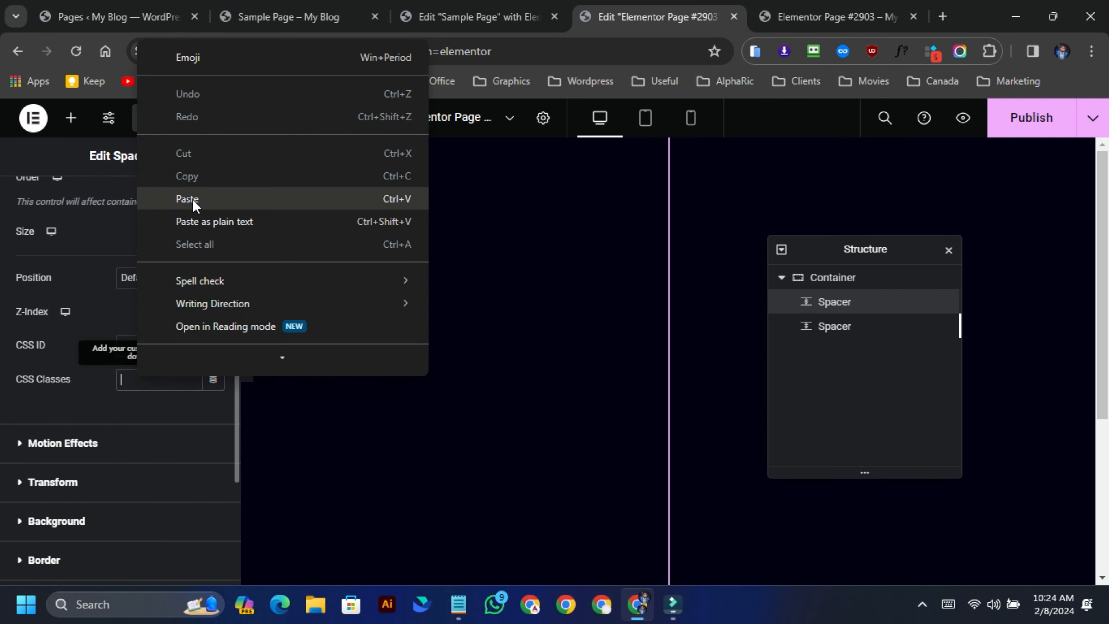
click(193, 200)
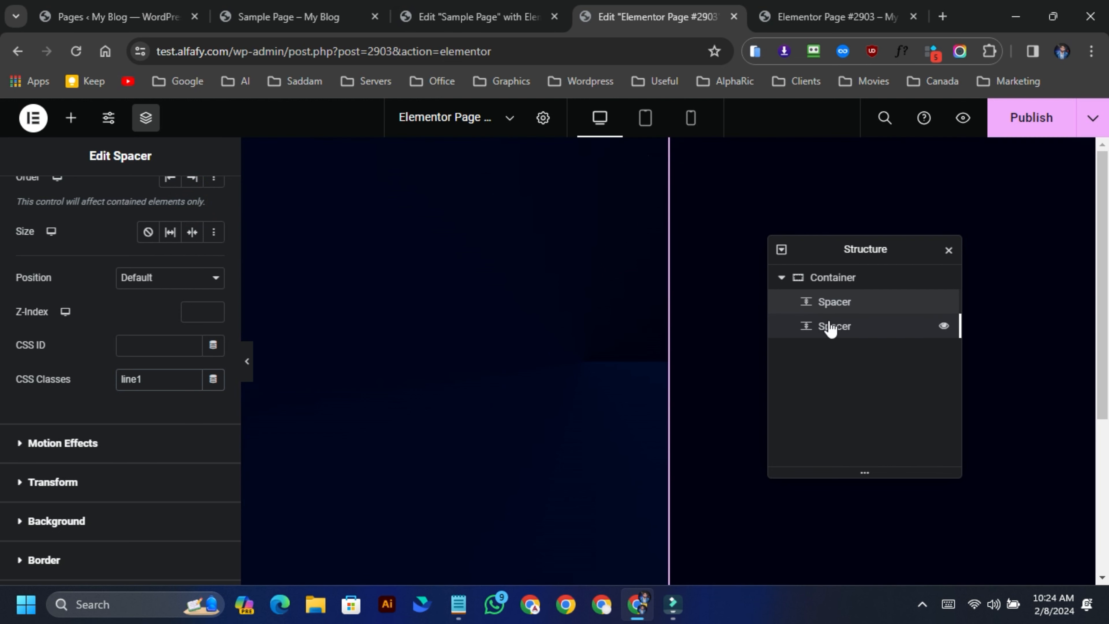
Select the second Spacer in the structure and open its custom CSS in the advanced settings
click(842, 338)
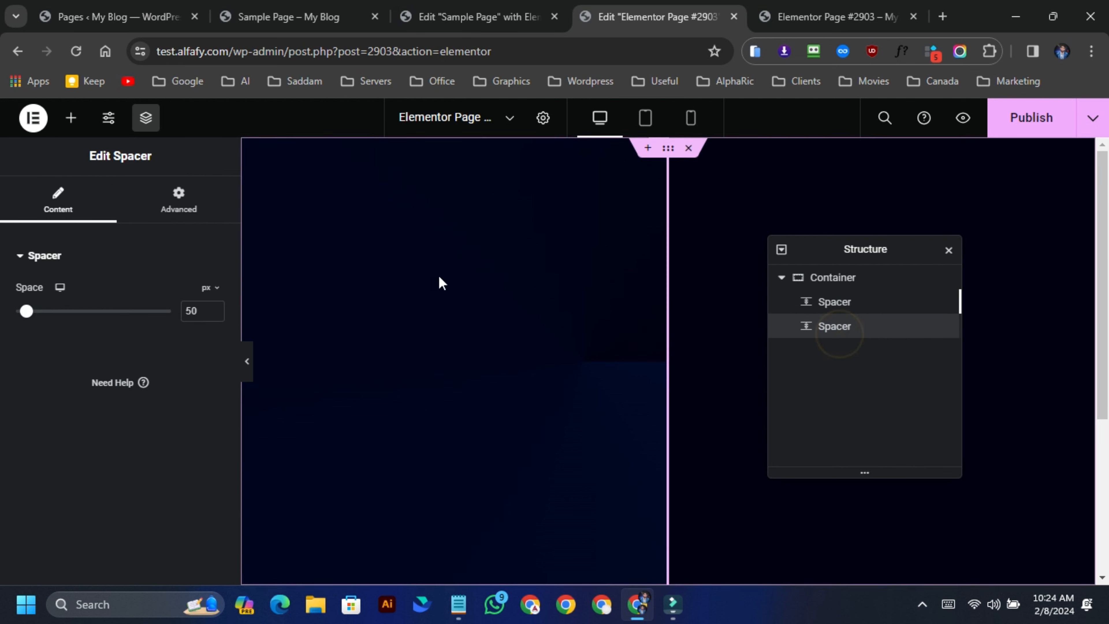
click(167, 210)
scroll(145, 302, down, 10)
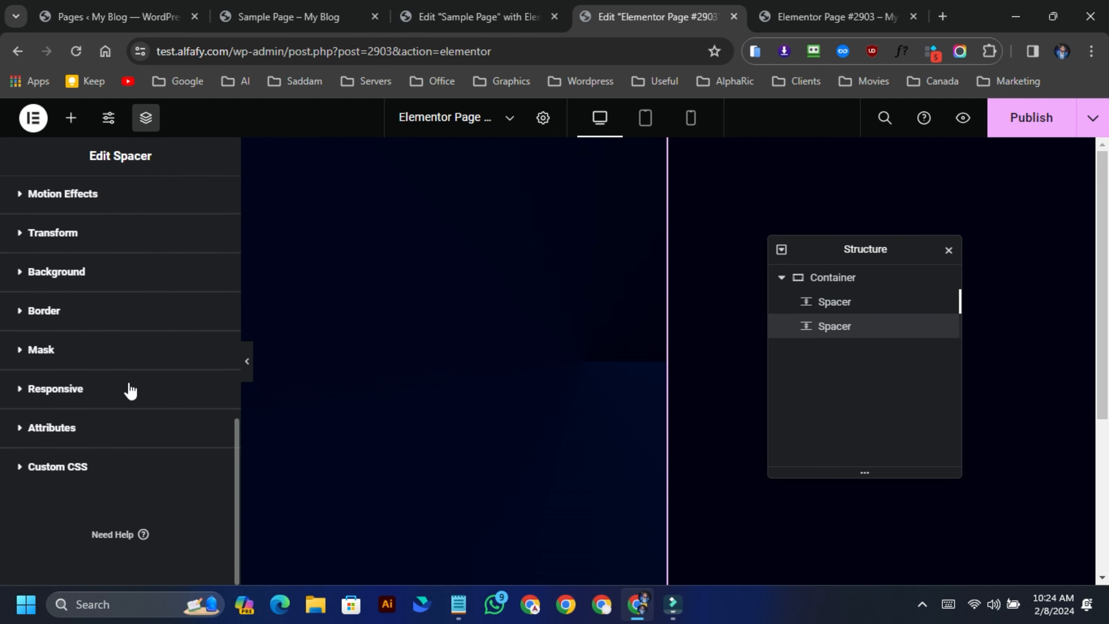
click(66, 463)
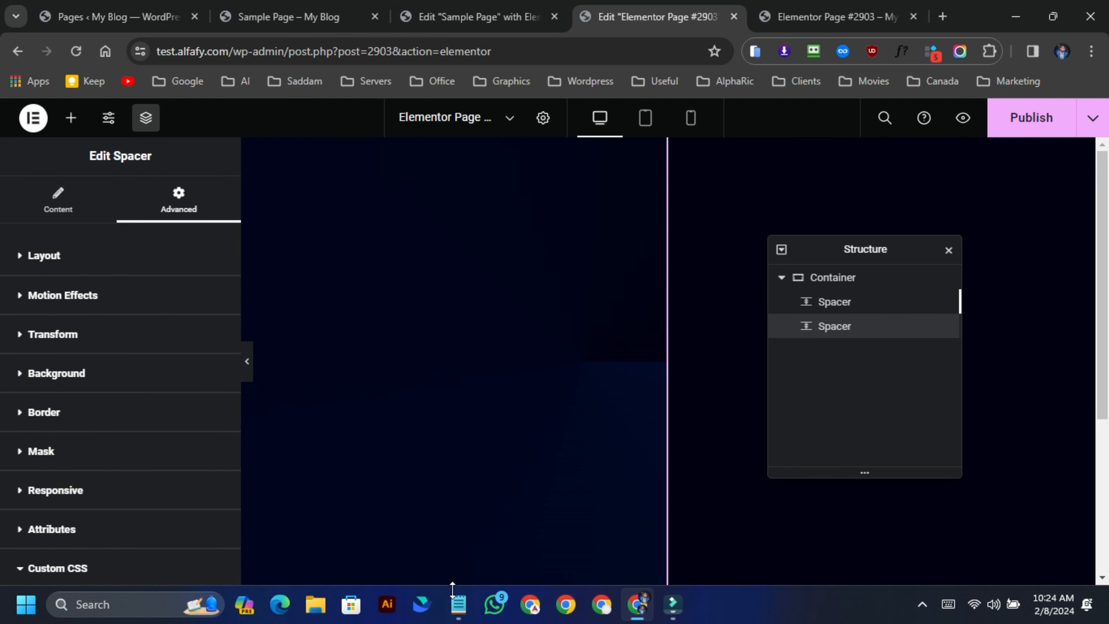
Switch to the Notepad file and copy the .line2 CSS with its tablet and mobile .back2 rules
click(459, 608)
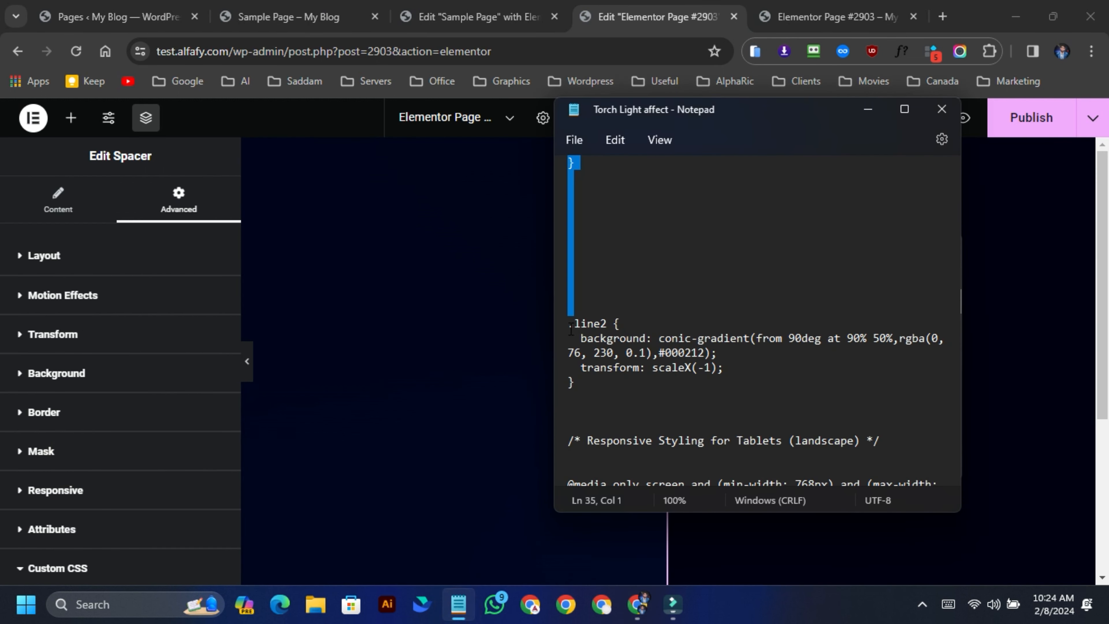
drag(570, 327, 562, 497)
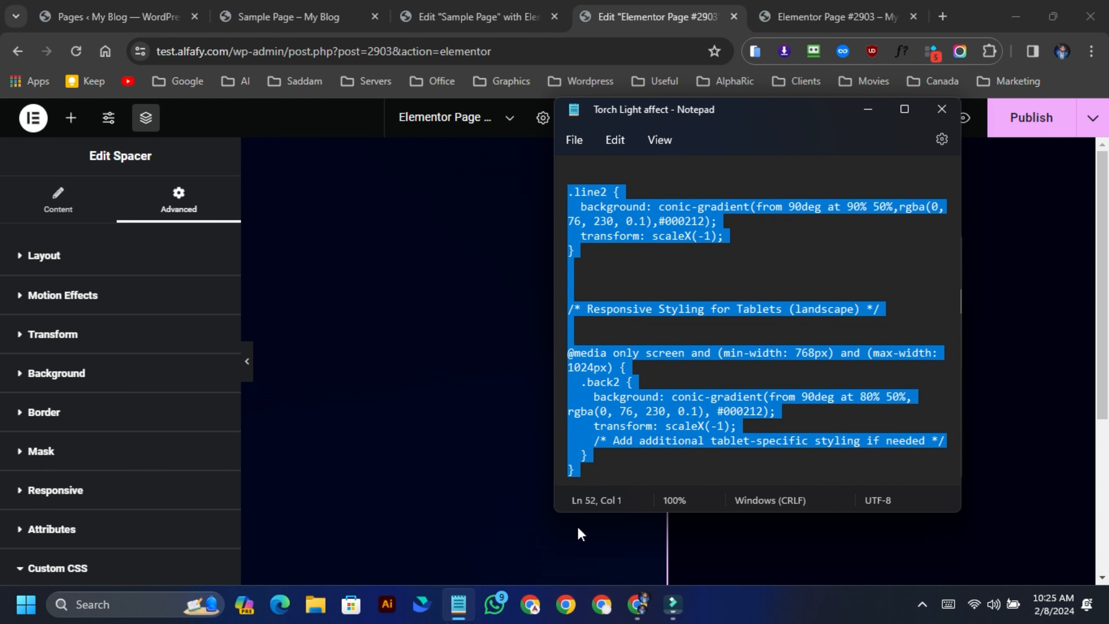
scroll(696, 368, down, 2)
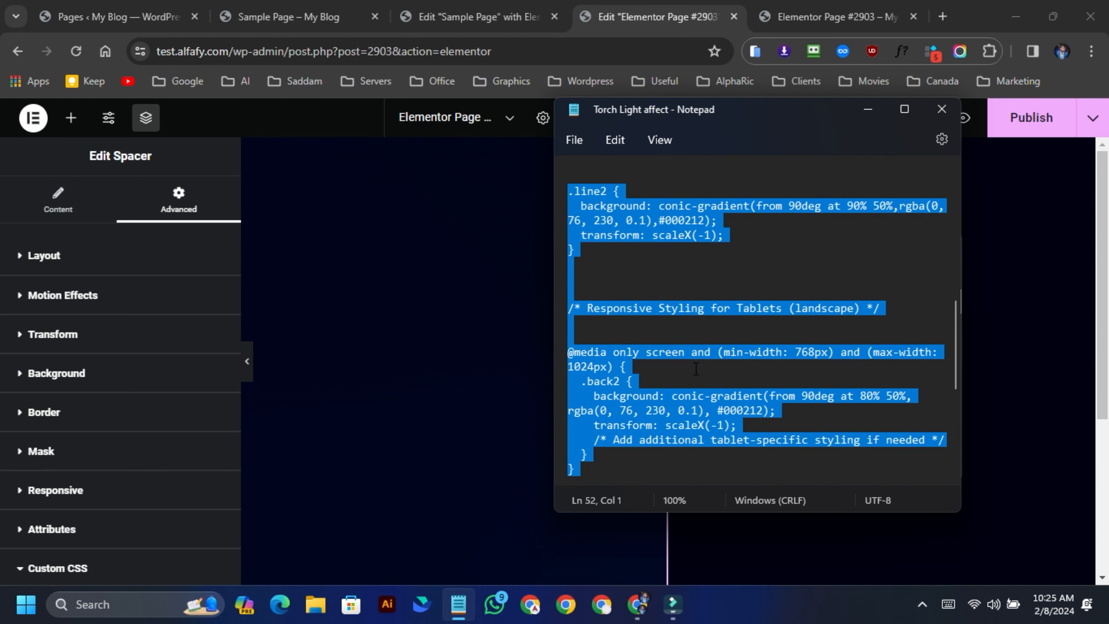
scroll(696, 369, down, 1)
click(633, 355)
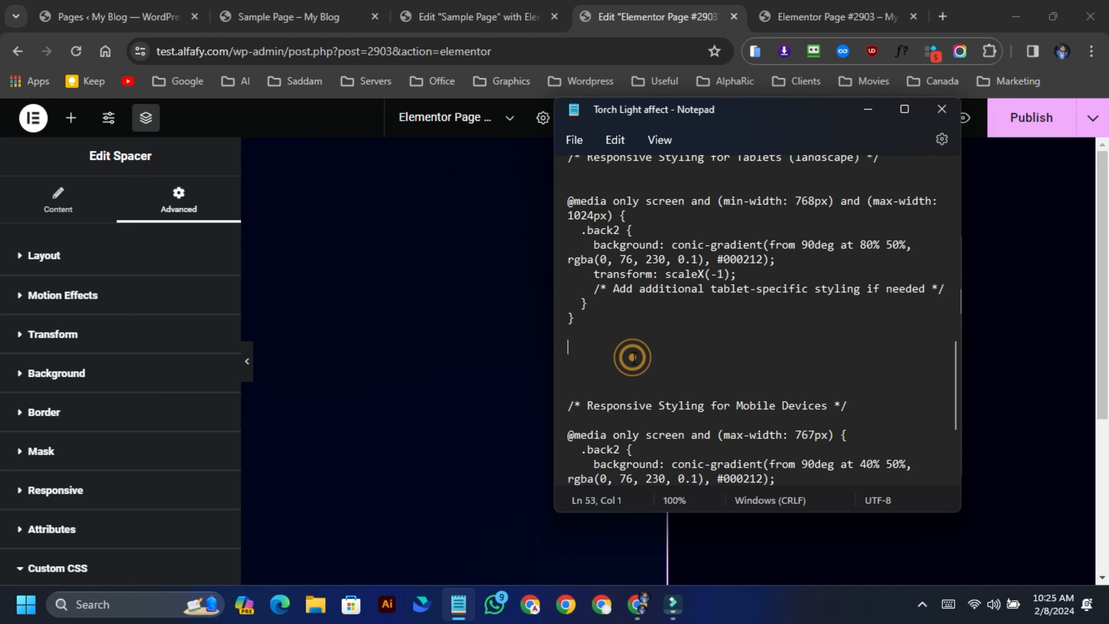
scroll(633, 355, down, 3)
scroll(634, 357, down, 2)
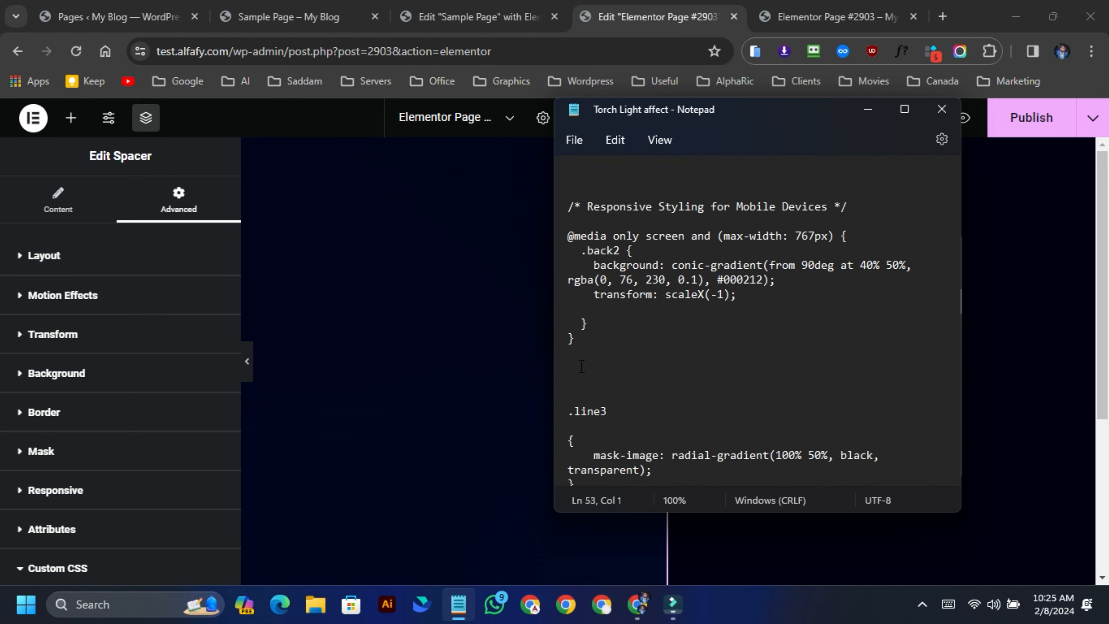
drag(581, 367, 574, 339)
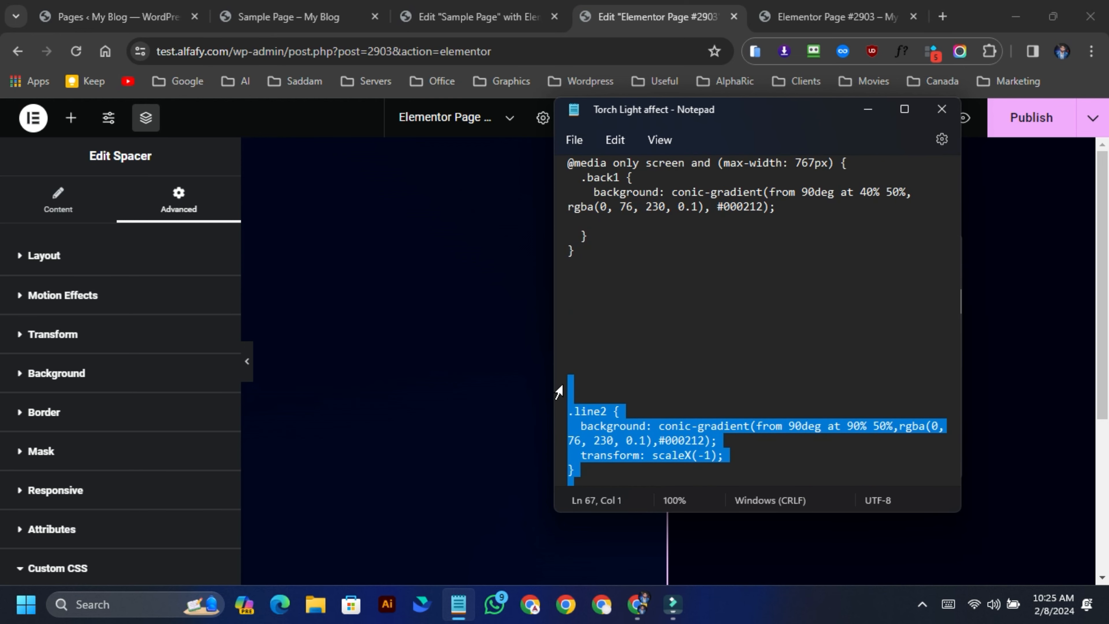
right_click(579, 412)
click(624, 166)
Paste the copied .line2 code into the second Spacer's custom CSS in Elementor
click(72, 568)
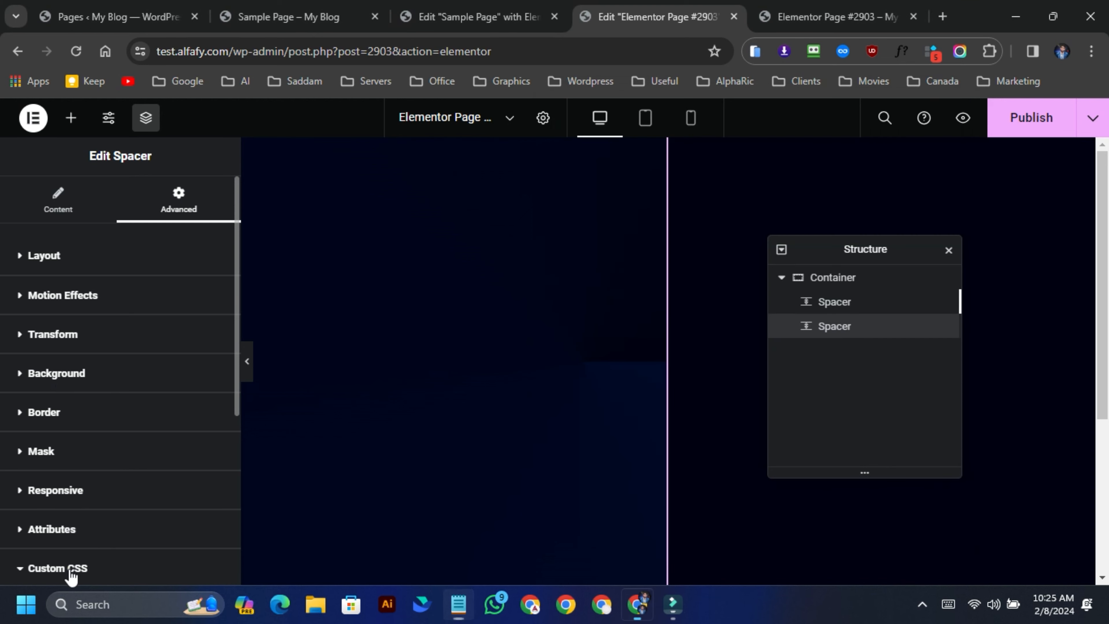
click(61, 467)
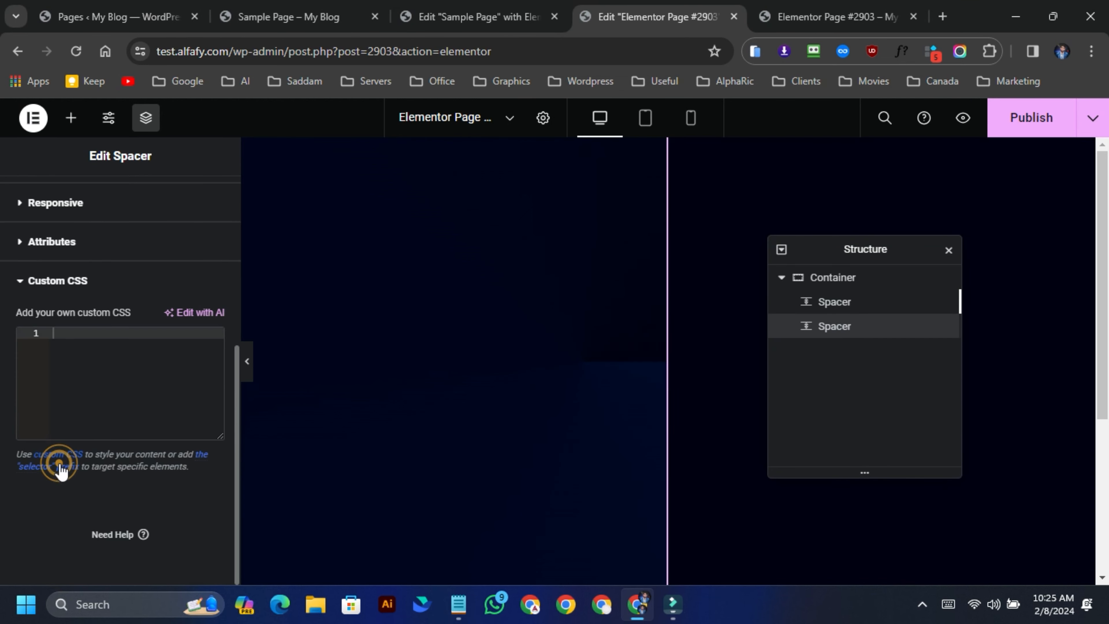
click(103, 332)
right_click(72, 334)
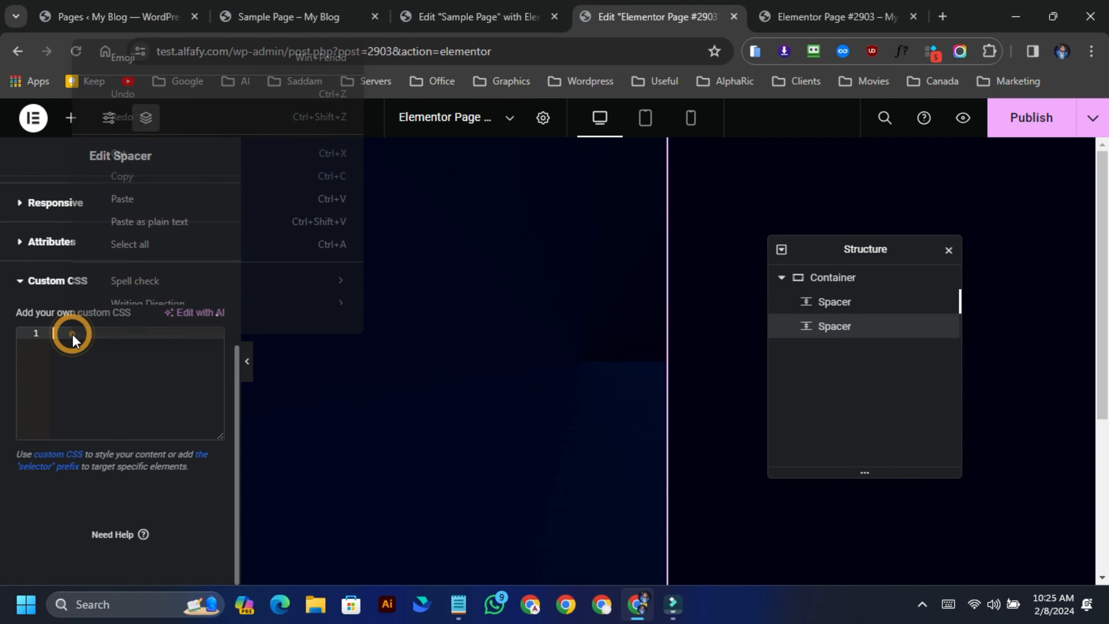
click(129, 209)
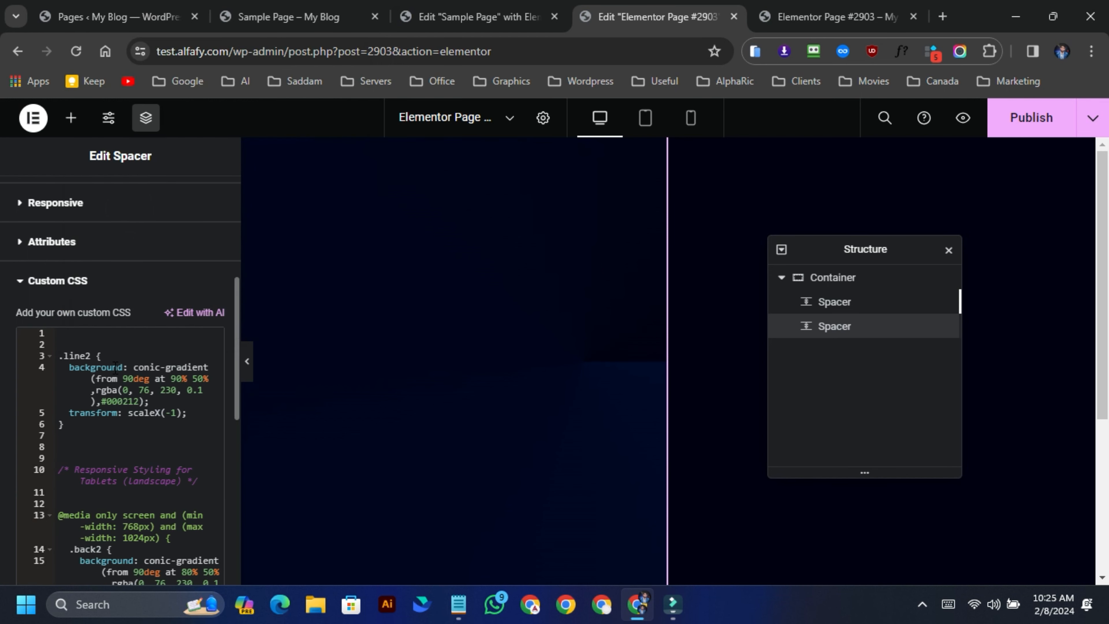
Copy the class name line2 from the custom CSS and paste it as the second Spacer's CSS class
click(93, 354)
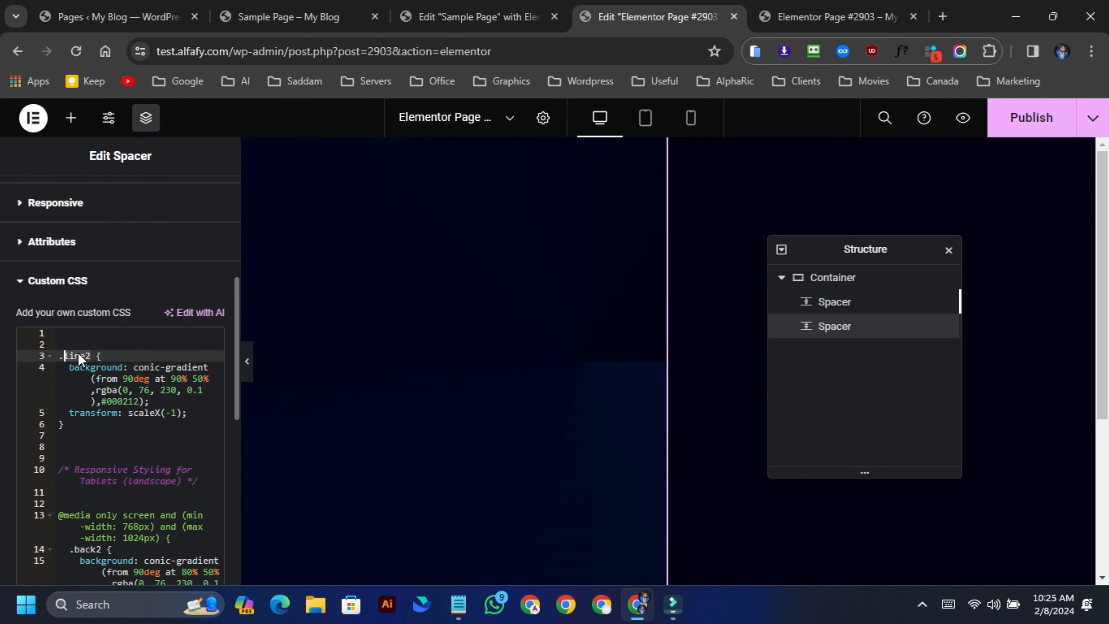
right_click(79, 358)
click(148, 116)
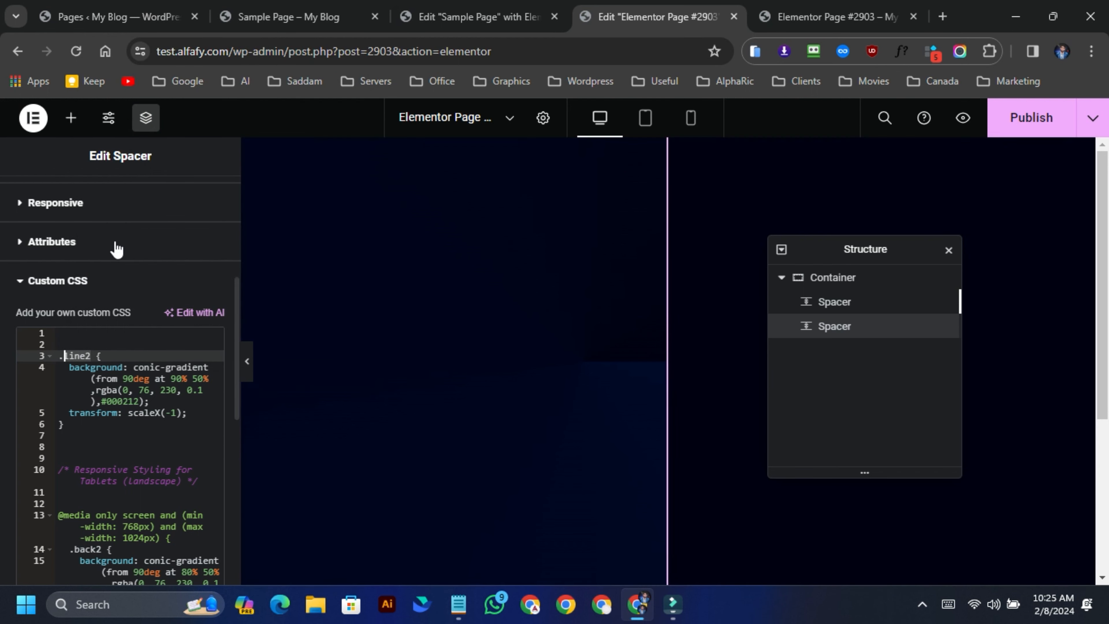
scroll(116, 245, up, 5)
click(71, 257)
scroll(137, 372, down, 5)
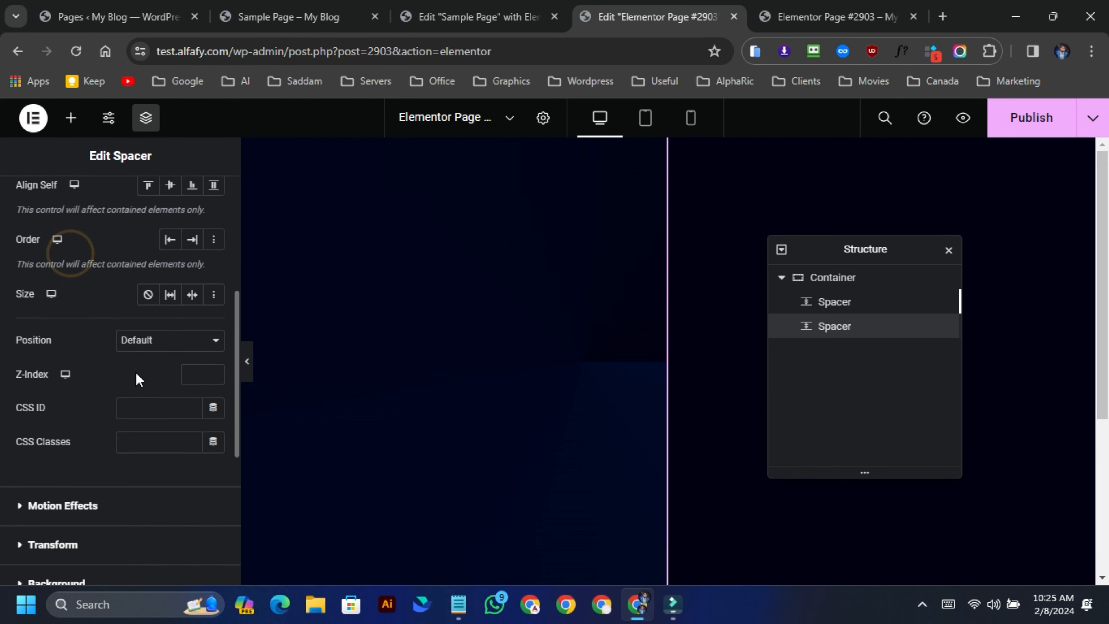
right_click(137, 433)
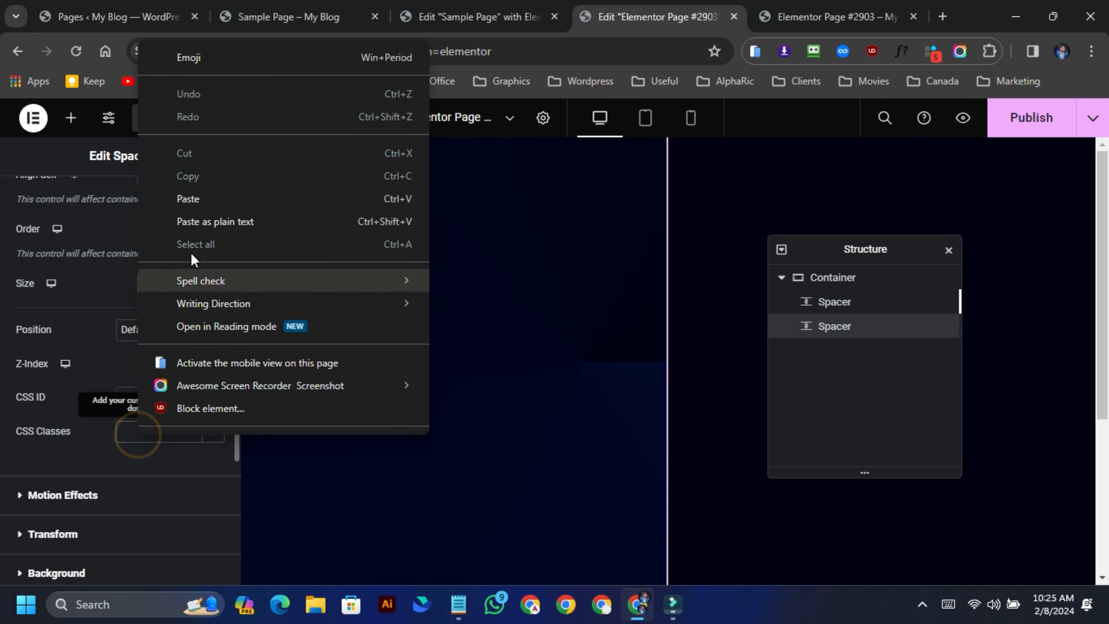
click(216, 193)
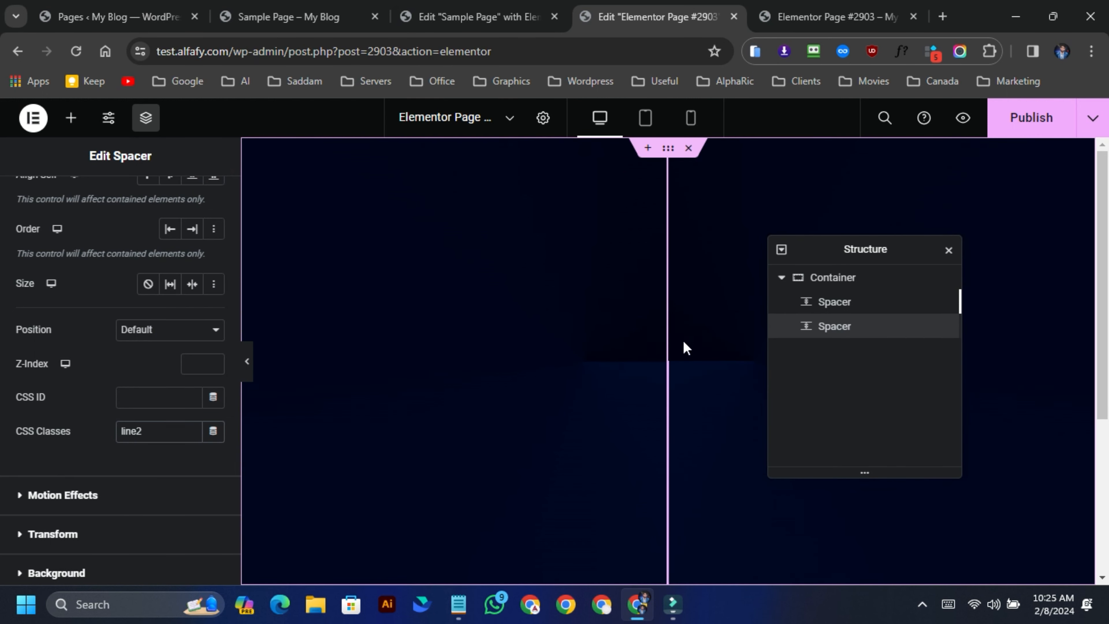
Publish the page and select the Container in the structure
click(1052, 129)
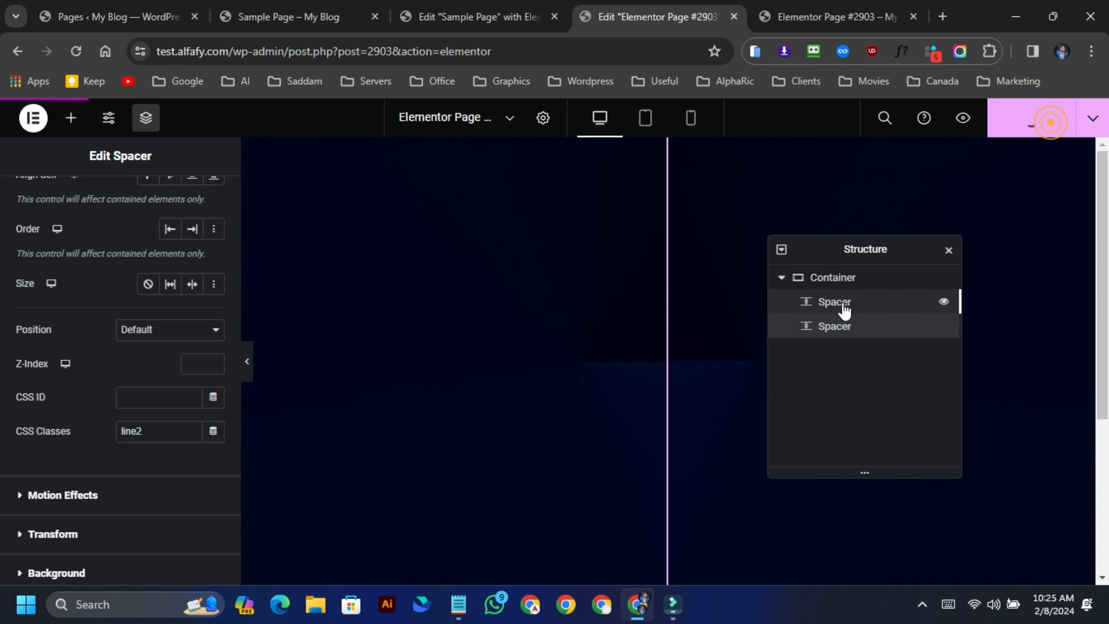
click(844, 283)
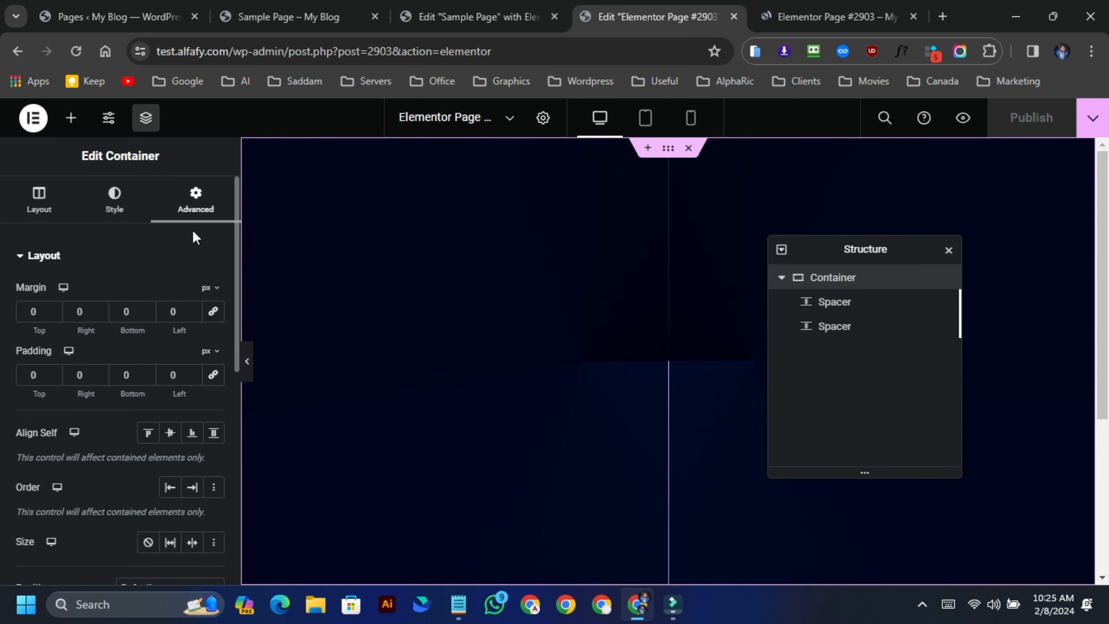
Open the Container's custom CSS editor and collapse the Container in the structure
scroll(122, 265, down, 10)
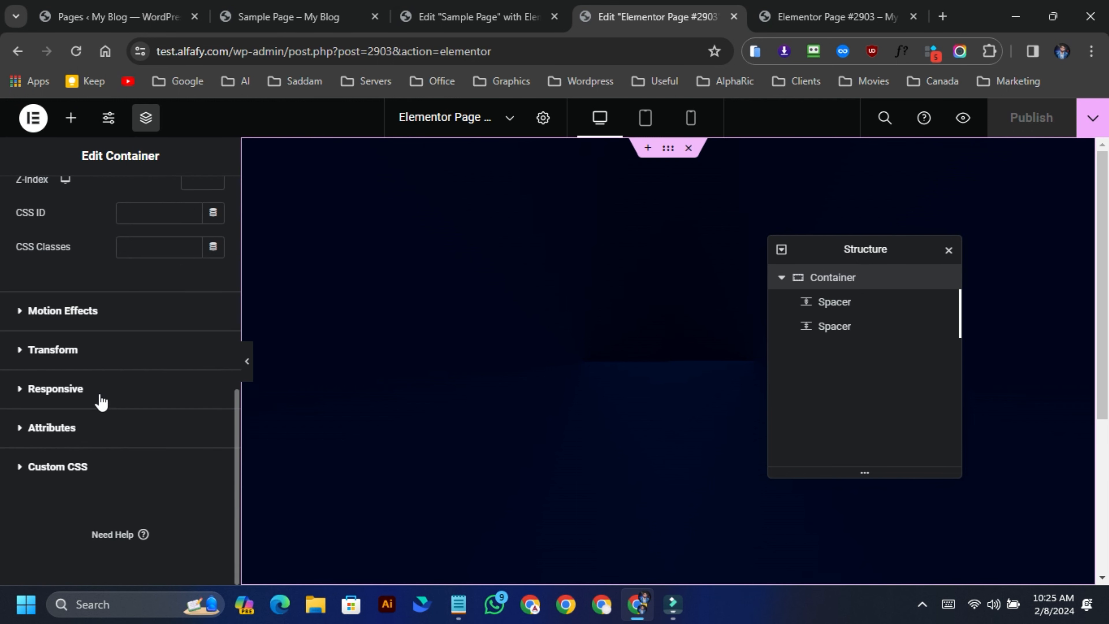
click(87, 467)
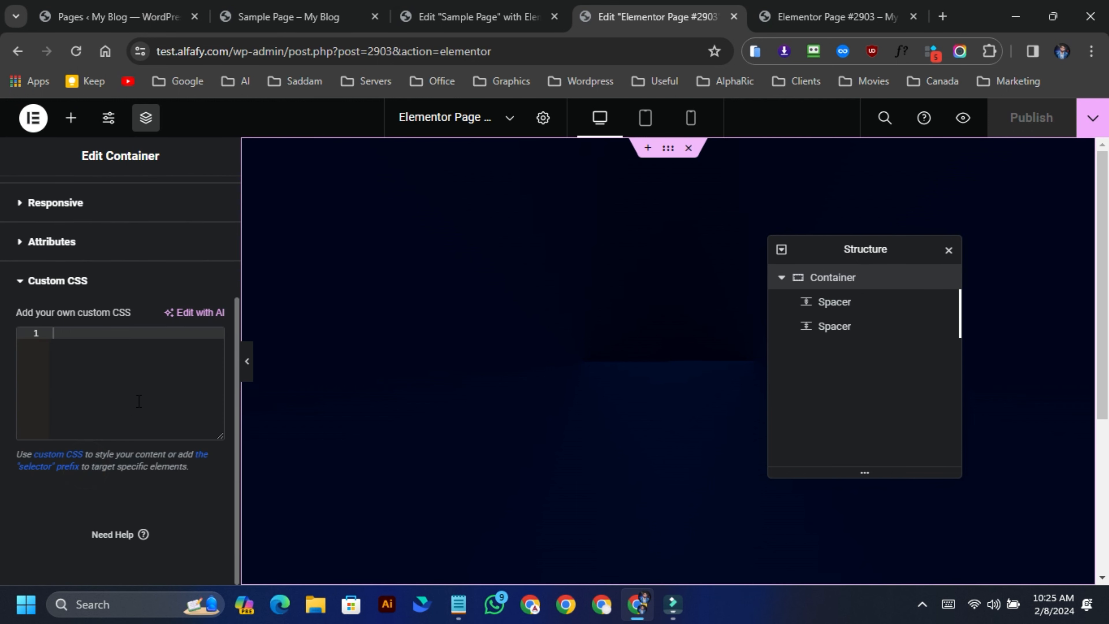
click(782, 278)
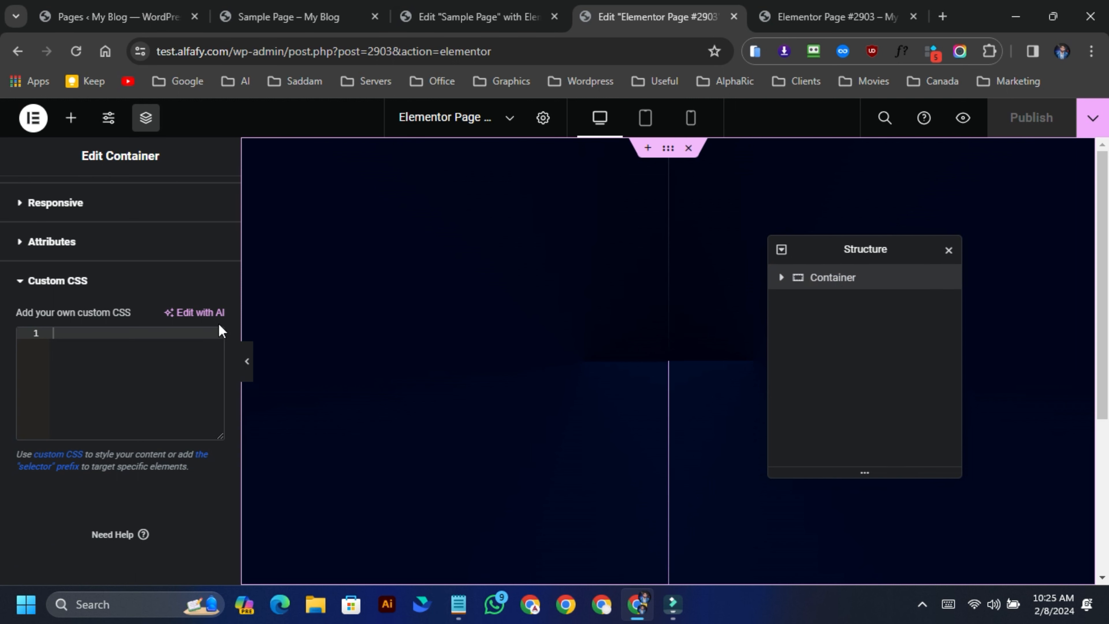
Switch to the Notepad file and copy the .line3 rule with the radial-gradient mask-image
click(459, 608)
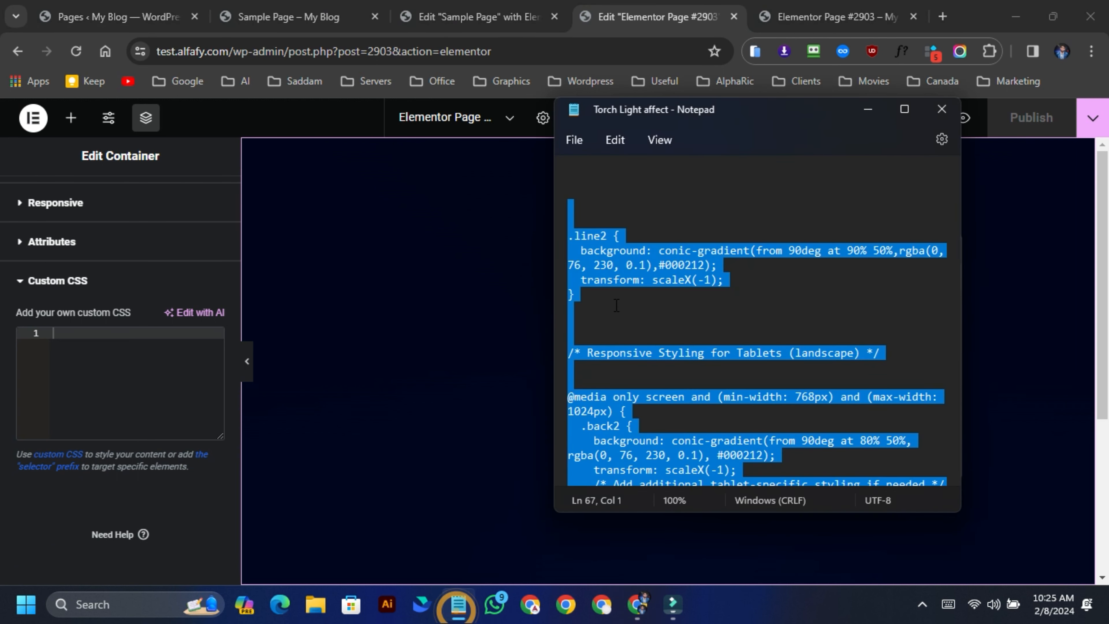
scroll(616, 305, down, 10)
click(580, 369)
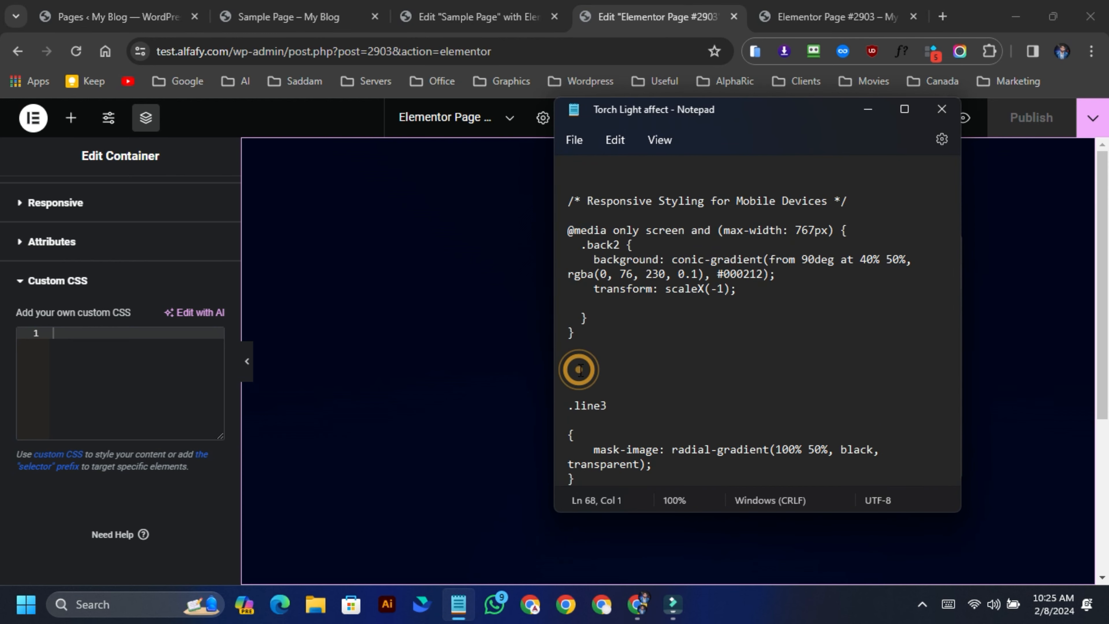
drag(561, 413, 559, 480)
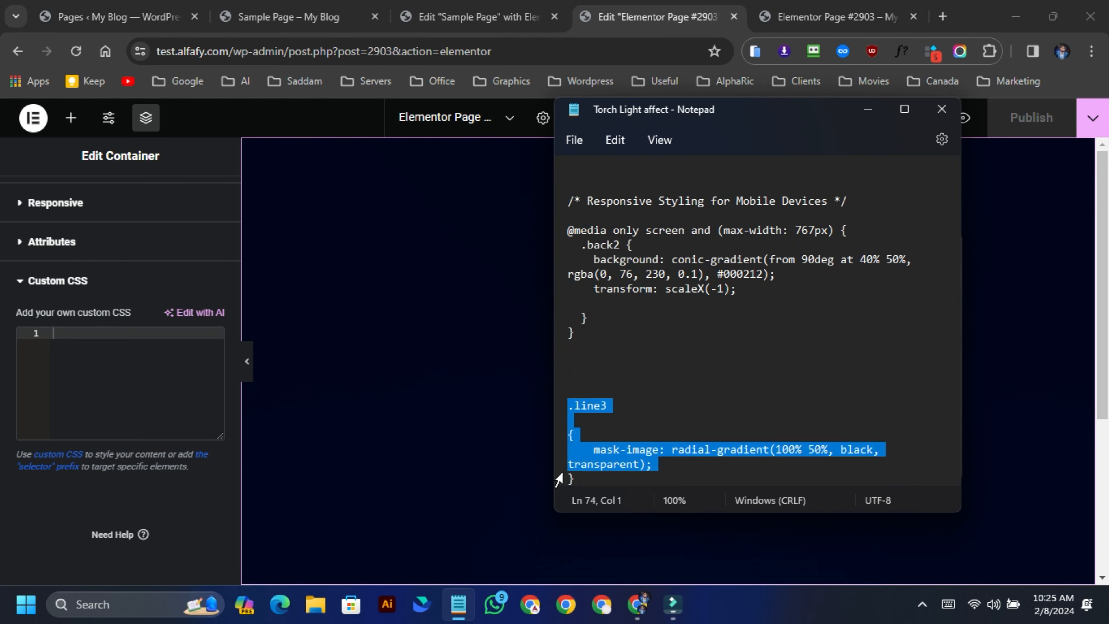
right_click(607, 439)
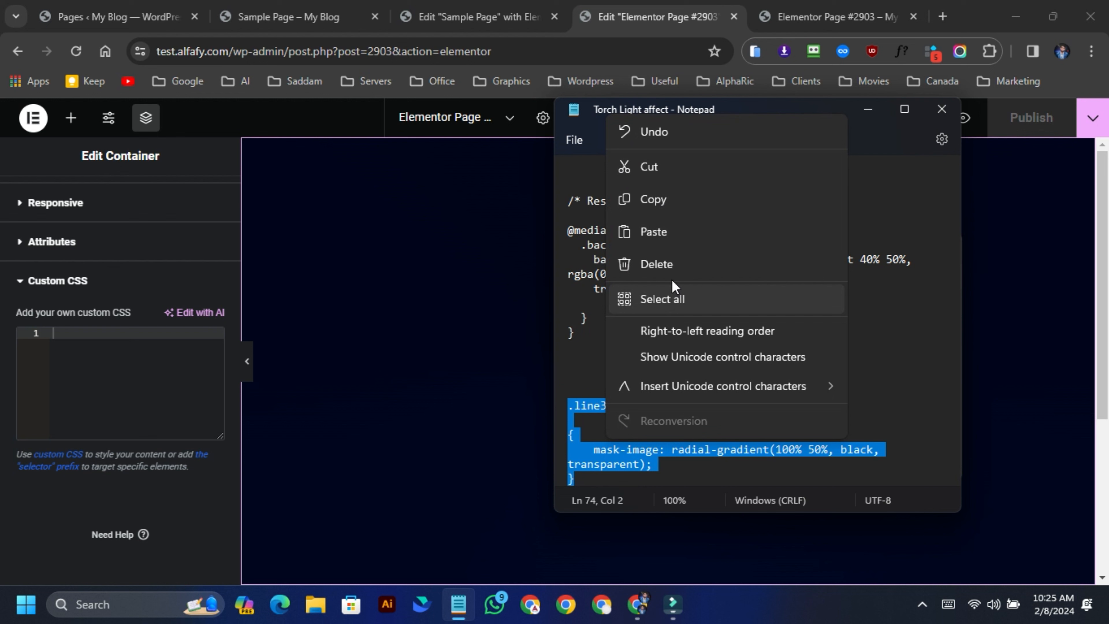
click(659, 201)
Paste the copied .line3 rule into the Container's custom CSS in Elementor
click(126, 343)
right_click(126, 342)
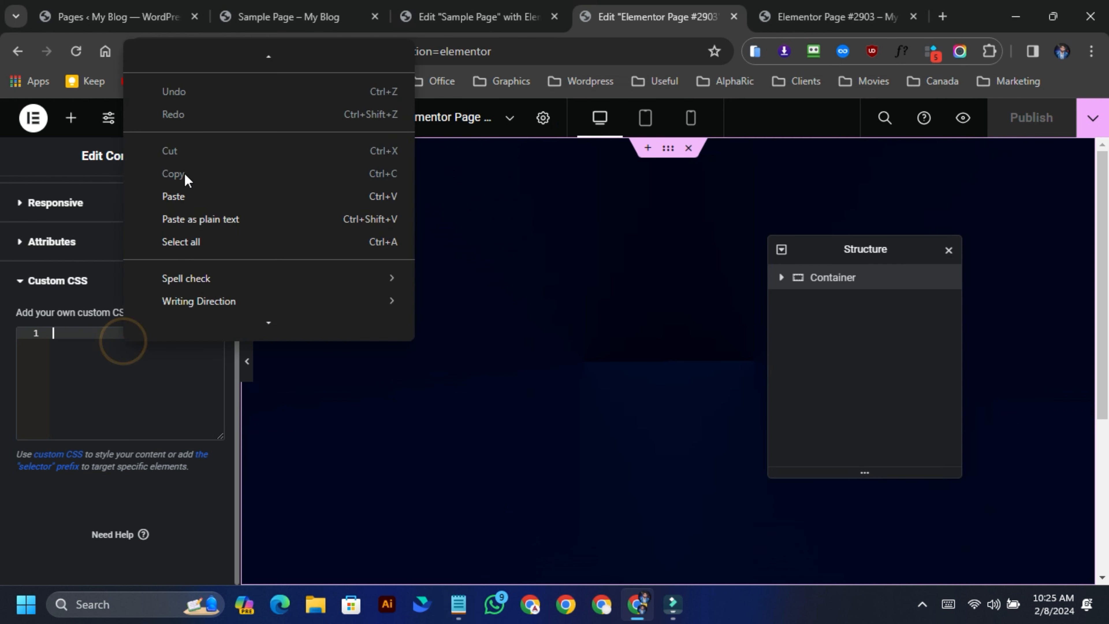
click(181, 192)
Copy the class name line3 from the custom CSS and paste it as the Container's CSS class
click(89, 333)
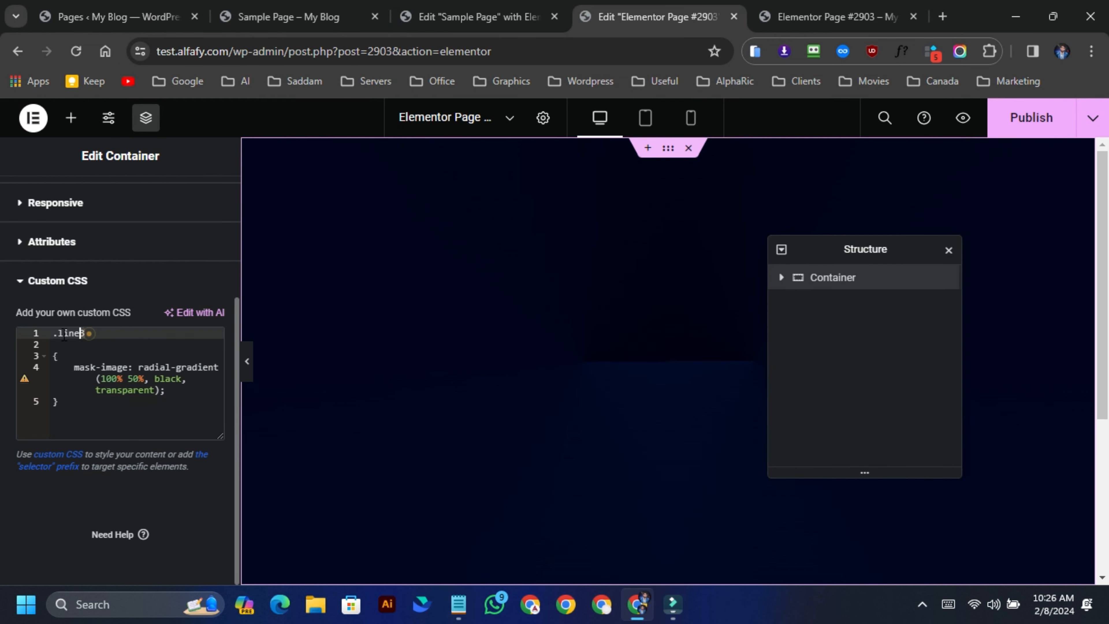
right_click(60, 342)
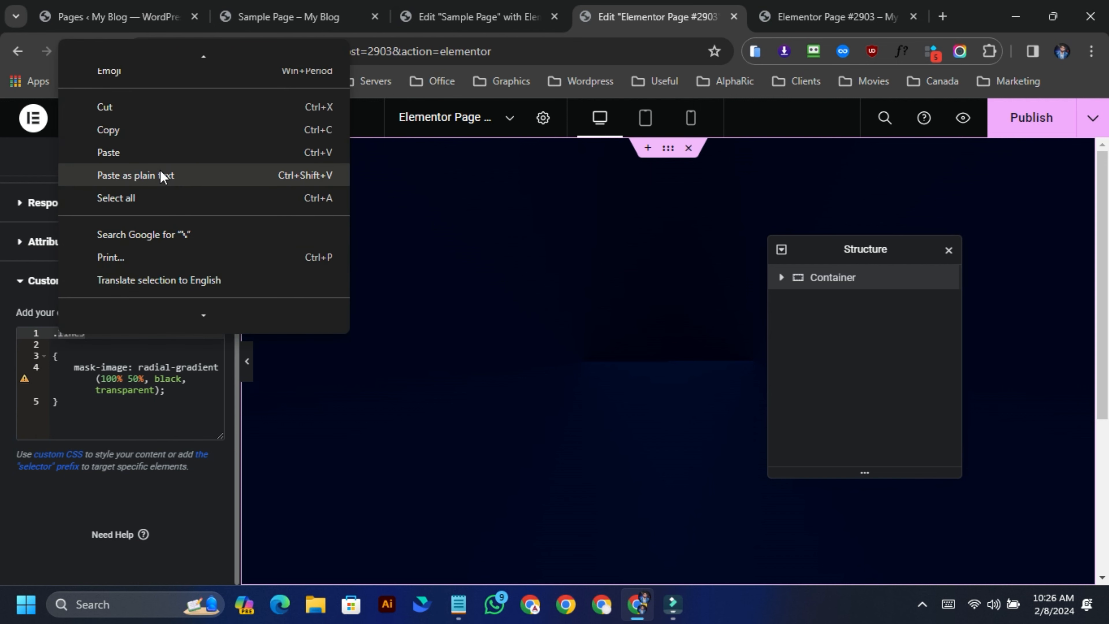
click(143, 135)
scroll(134, 311, up, 4)
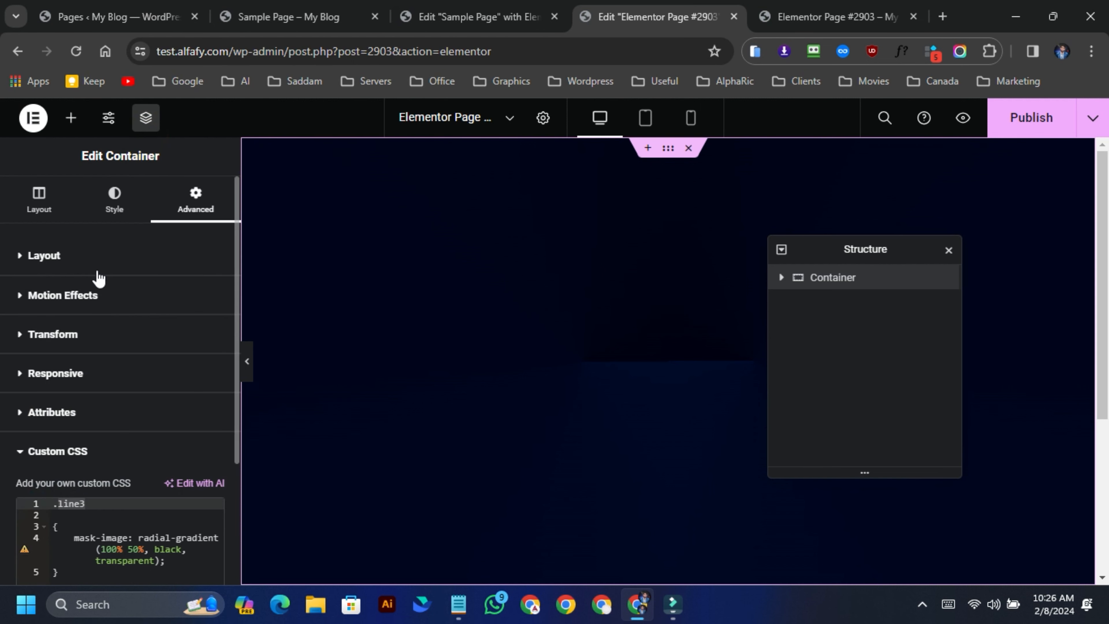
click(86, 262)
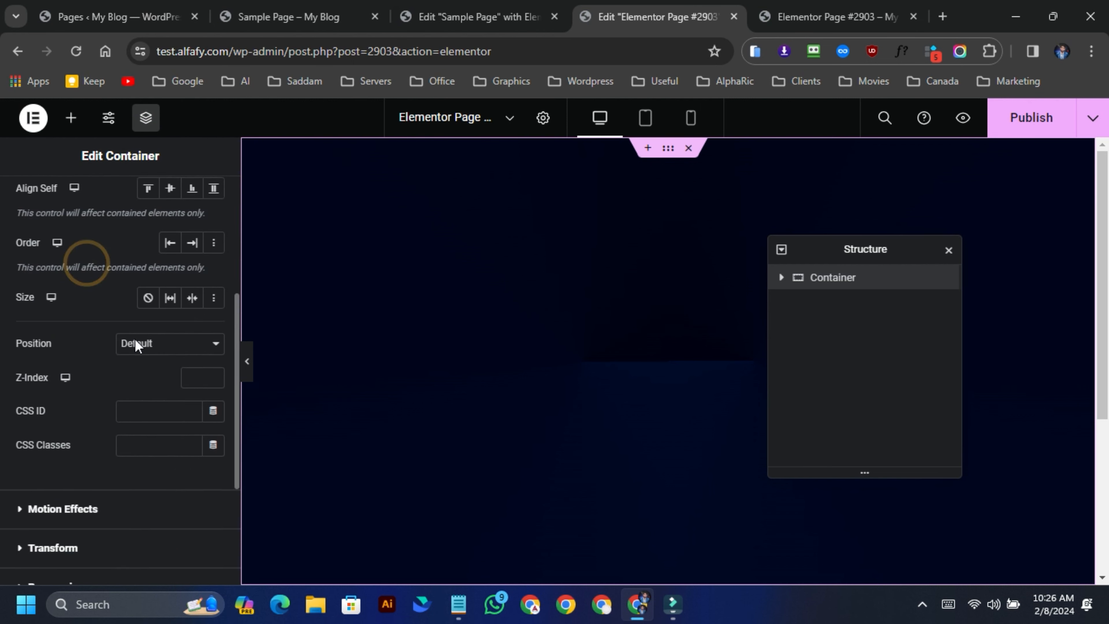
right_click(132, 435)
click(198, 222)
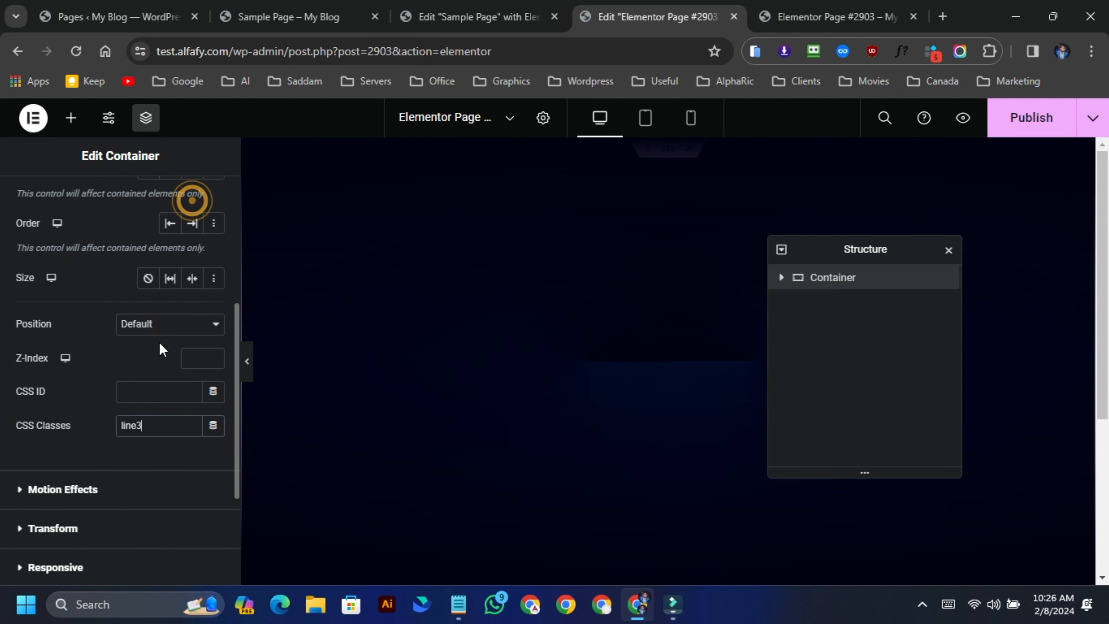
Give the Container a classic background overlay in the blue global theme color
scroll(96, 342, up, 6)
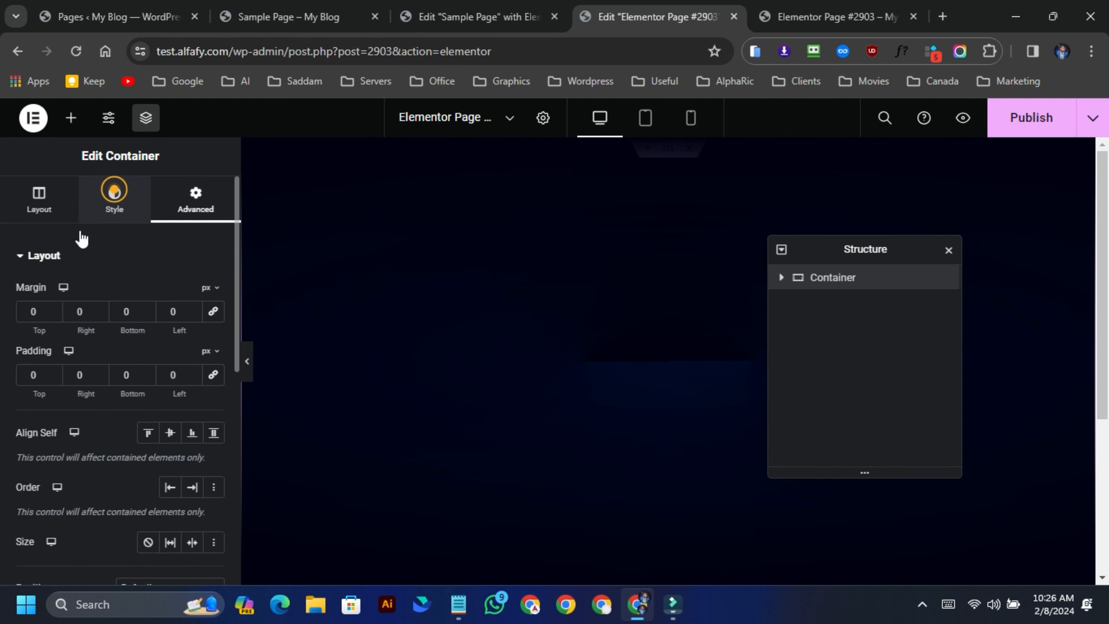
click(114, 192)
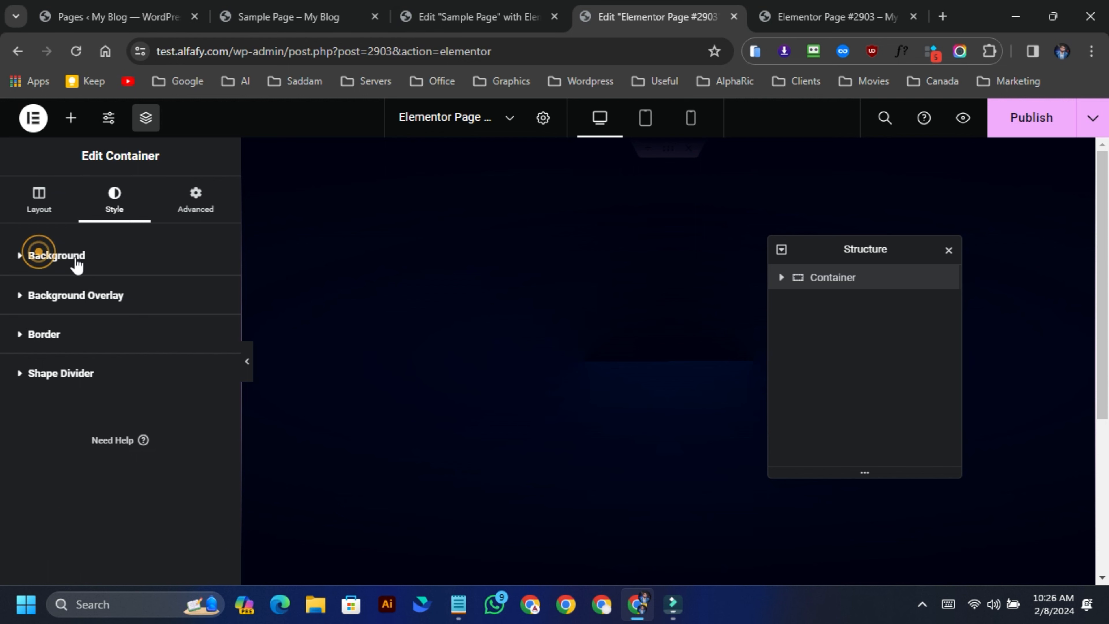
click(62, 297)
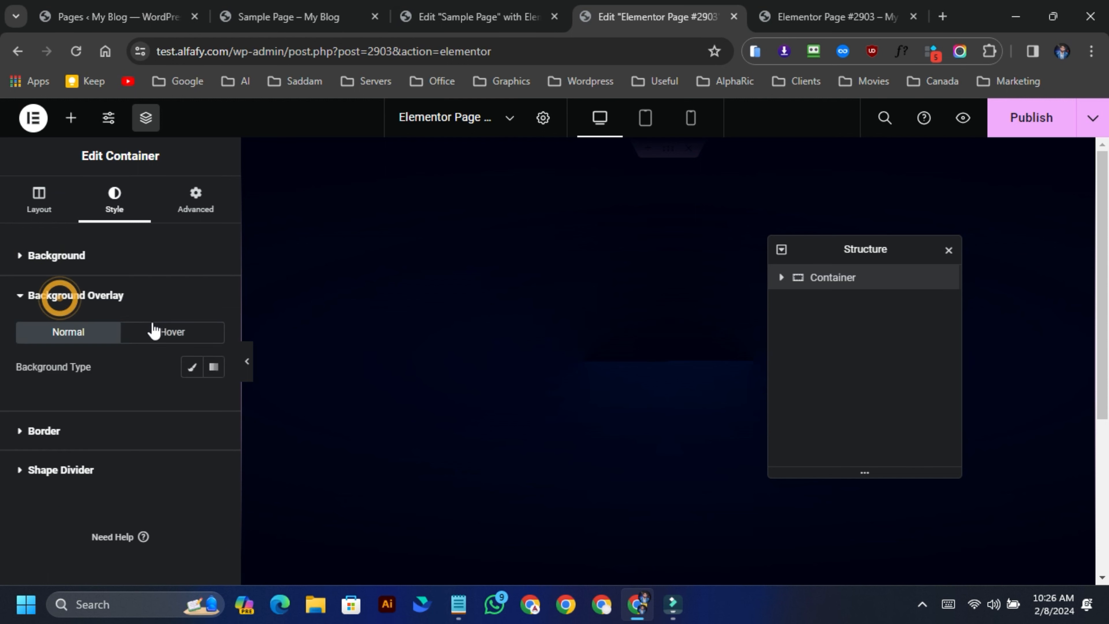
click(188, 367)
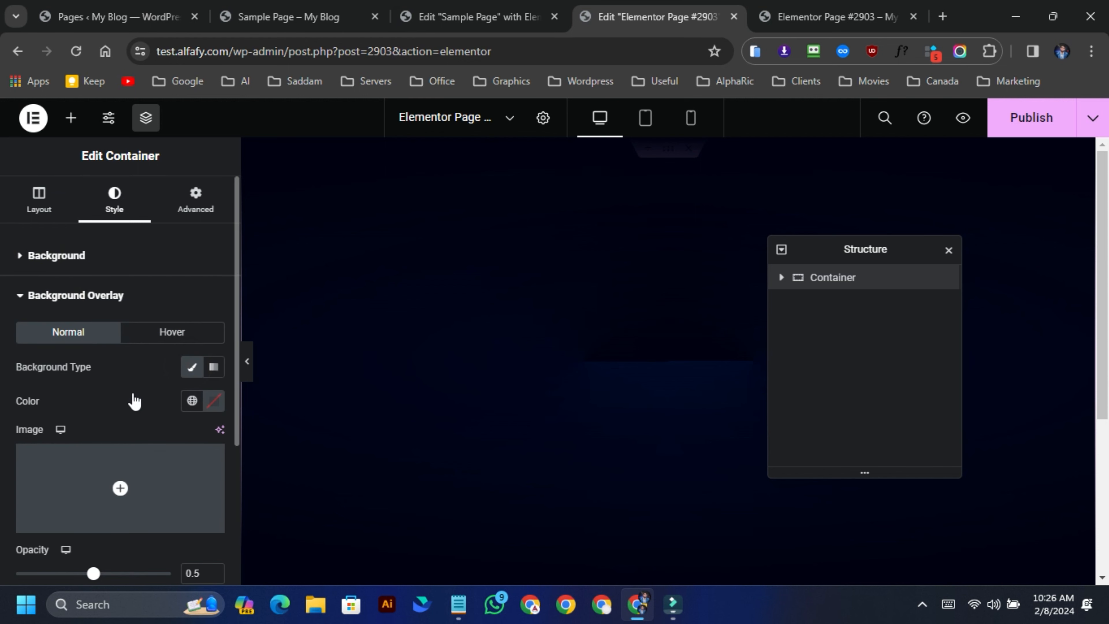
scroll(131, 401, down, 3)
scroll(136, 331, up, 3)
click(192, 358)
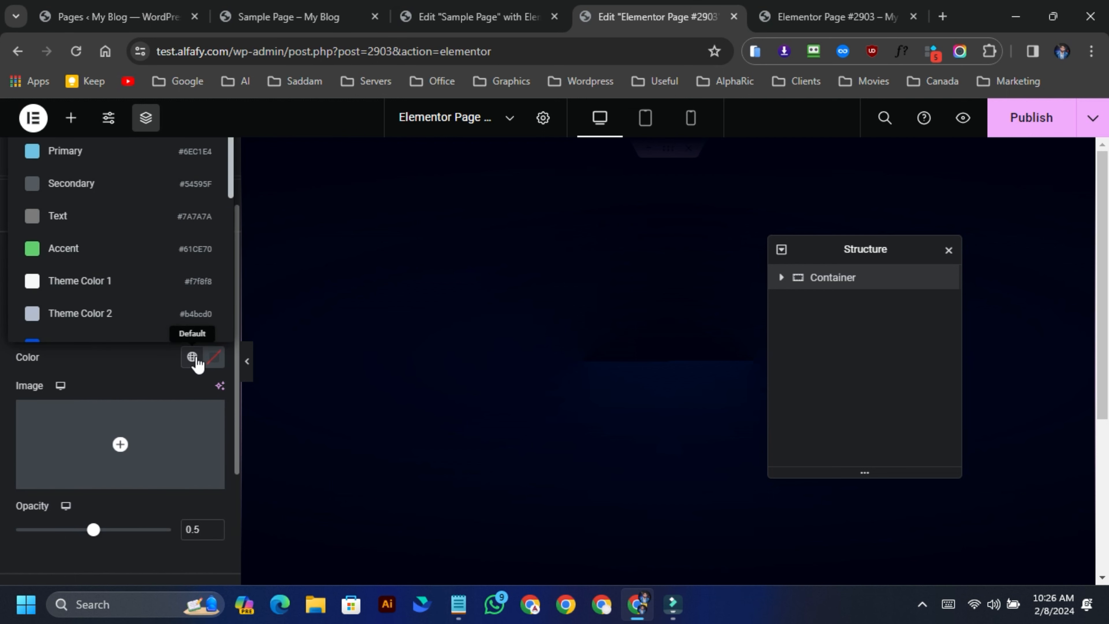
scroll(105, 249, down, 2)
click(102, 257)
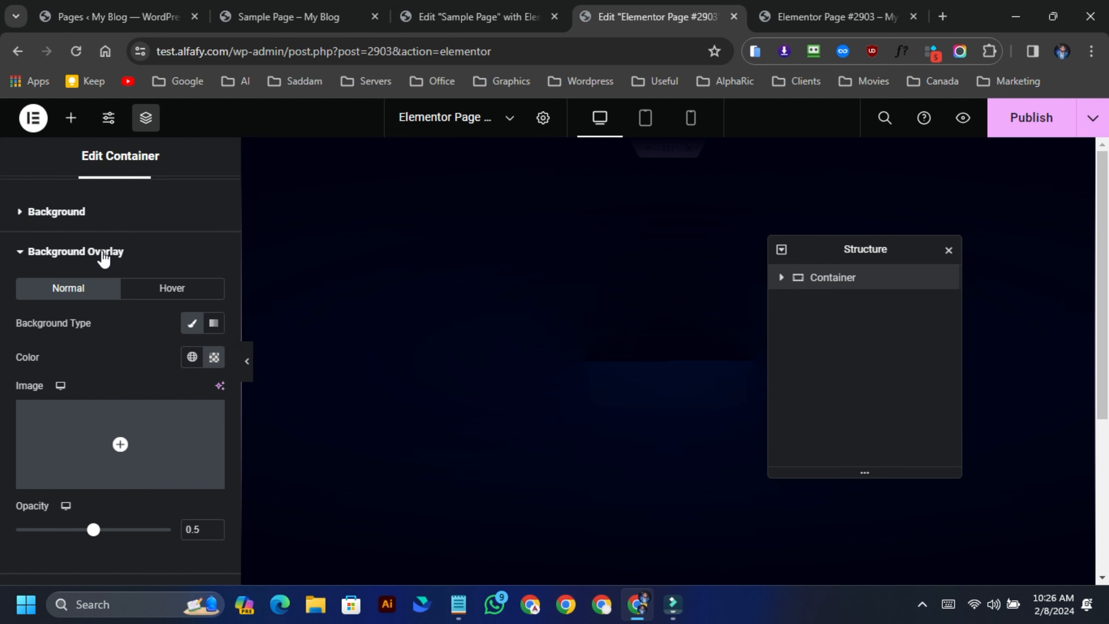
Set the Container's background overlay opacity to 0.3
scroll(144, 342, down, 3)
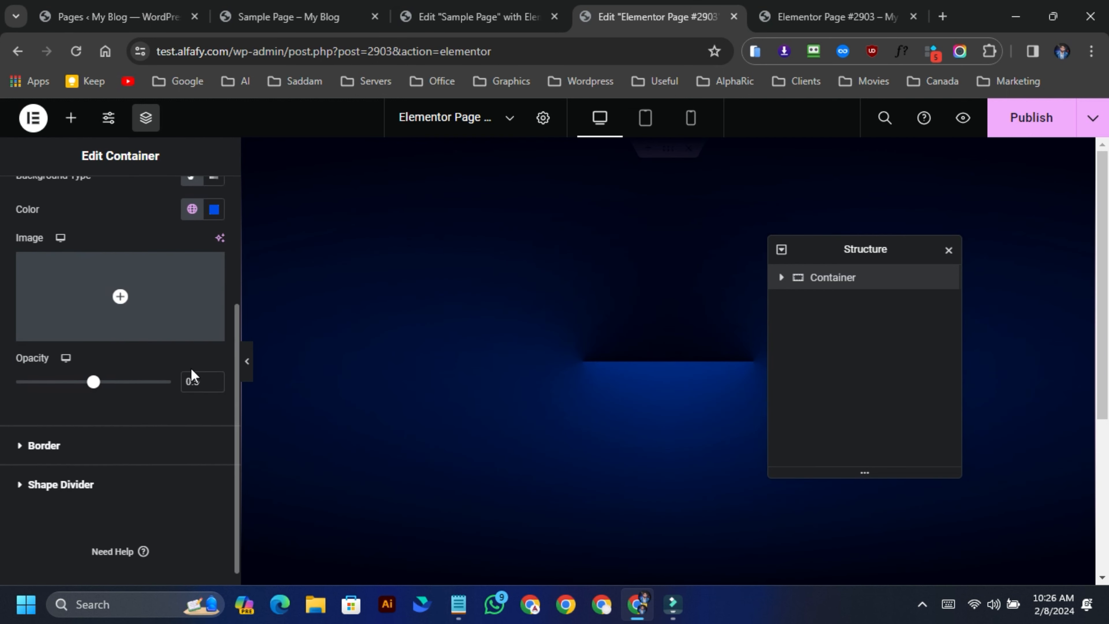
click(199, 381)
key(BackSpace)
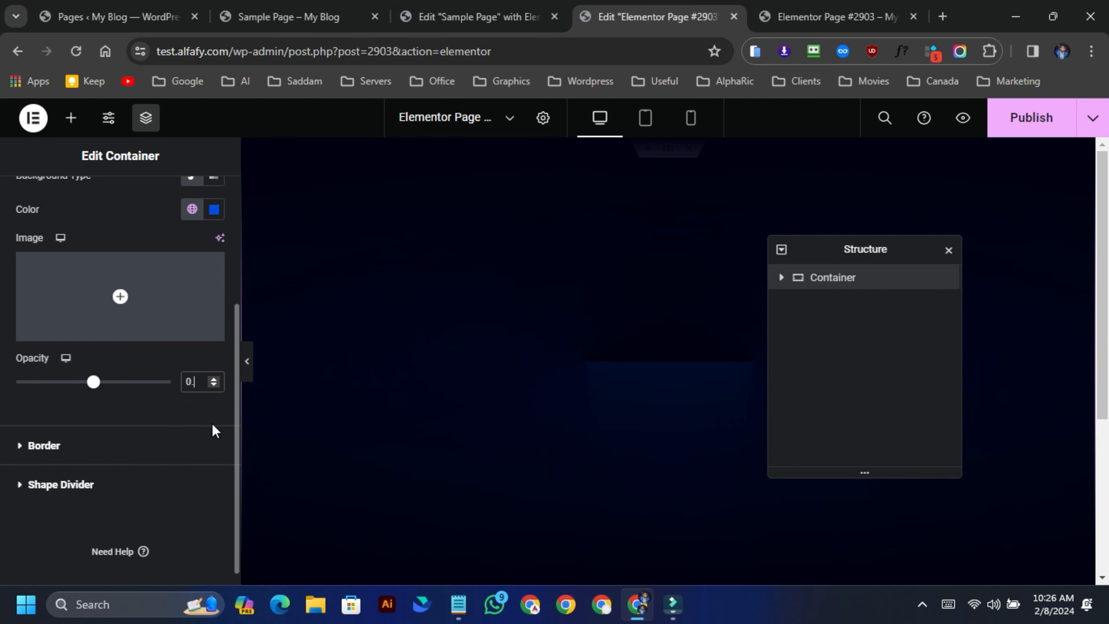
text(3)
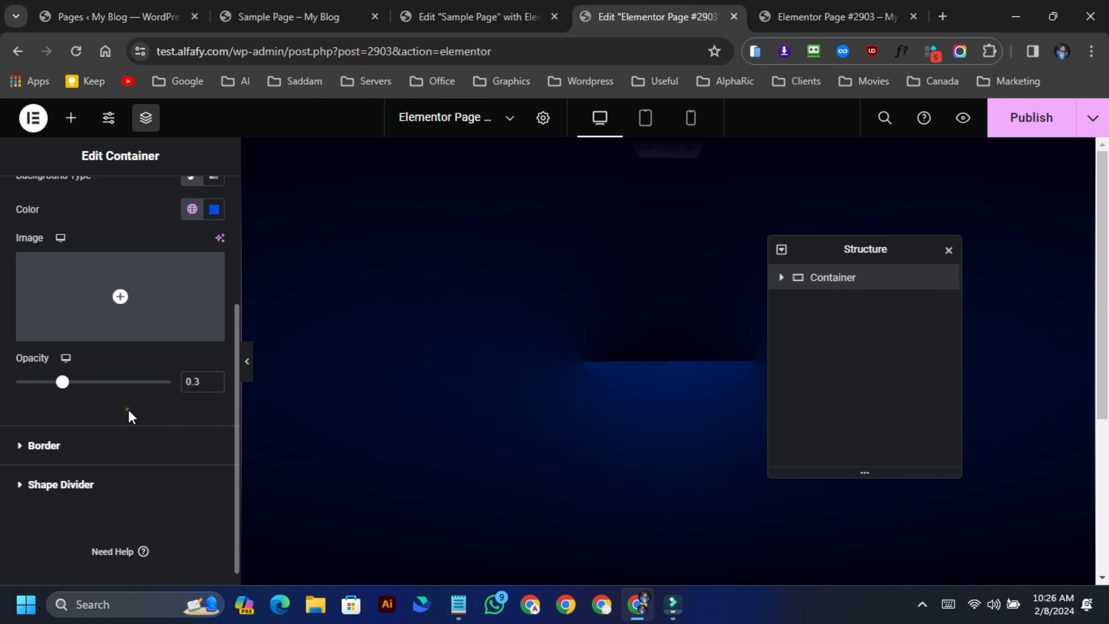
click(128, 410)
Publish the page, preview it in full screen to examine the torch light effect, and exit full screen
click(1025, 124)
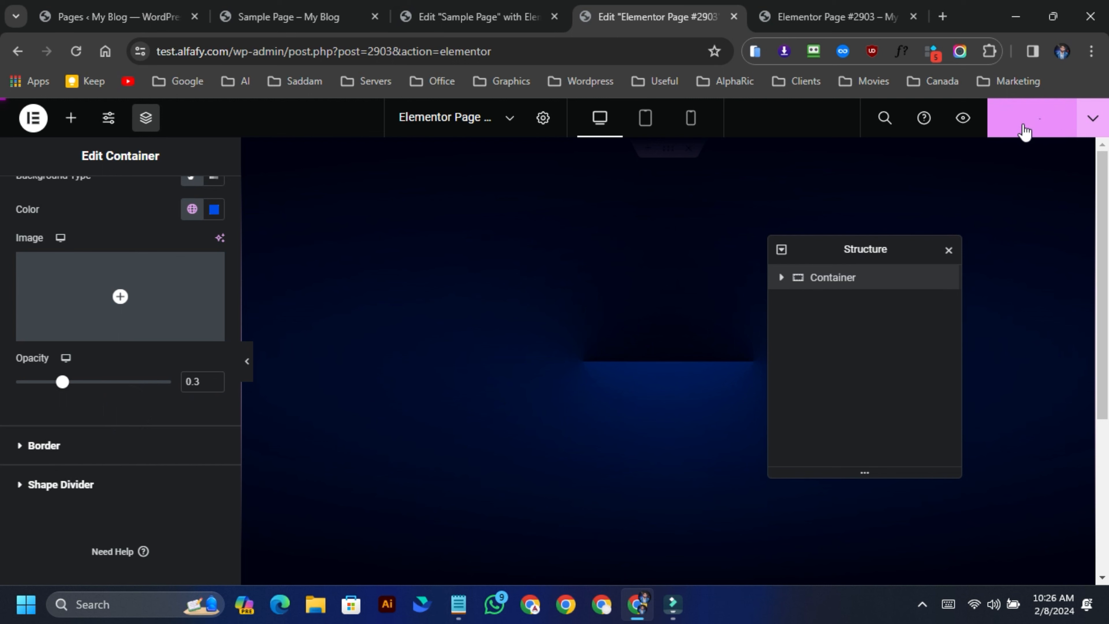
click(963, 123)
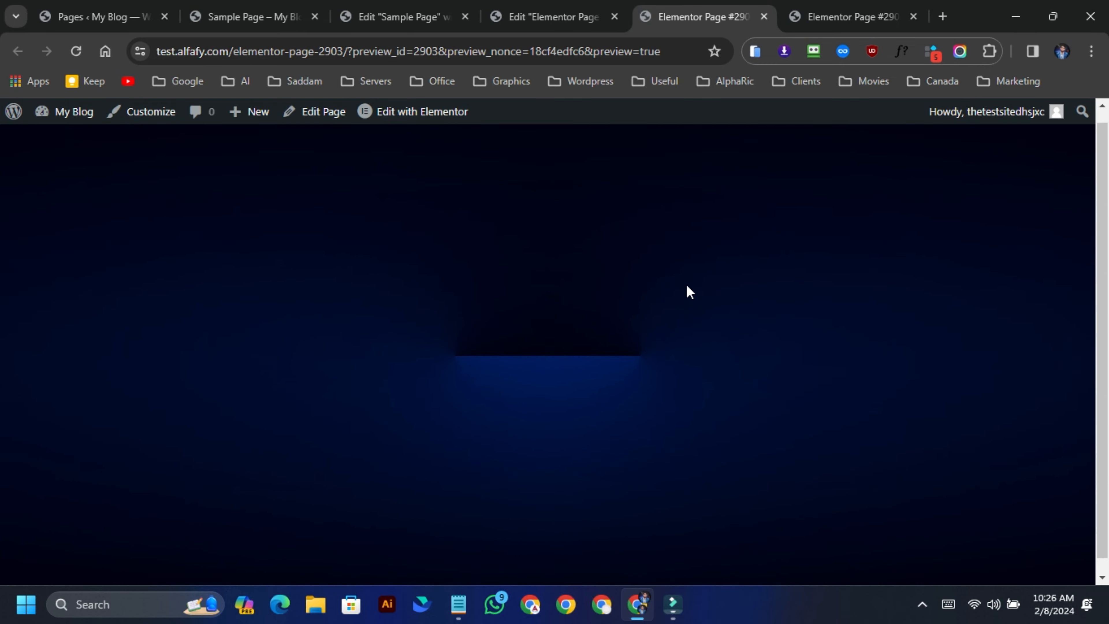
key(F11)
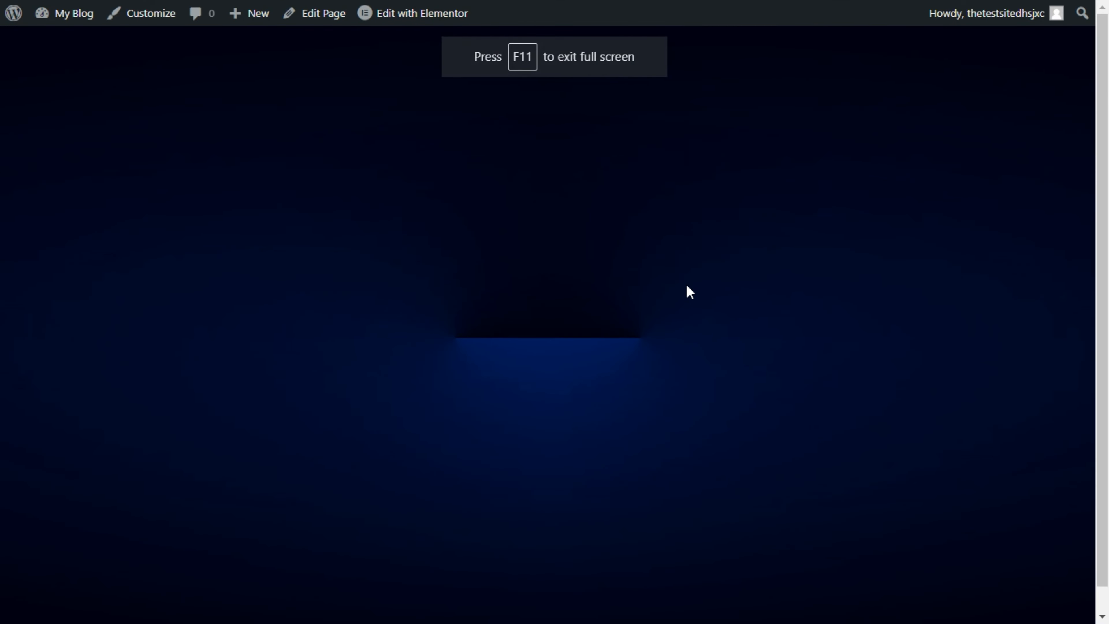
click(539, 308)
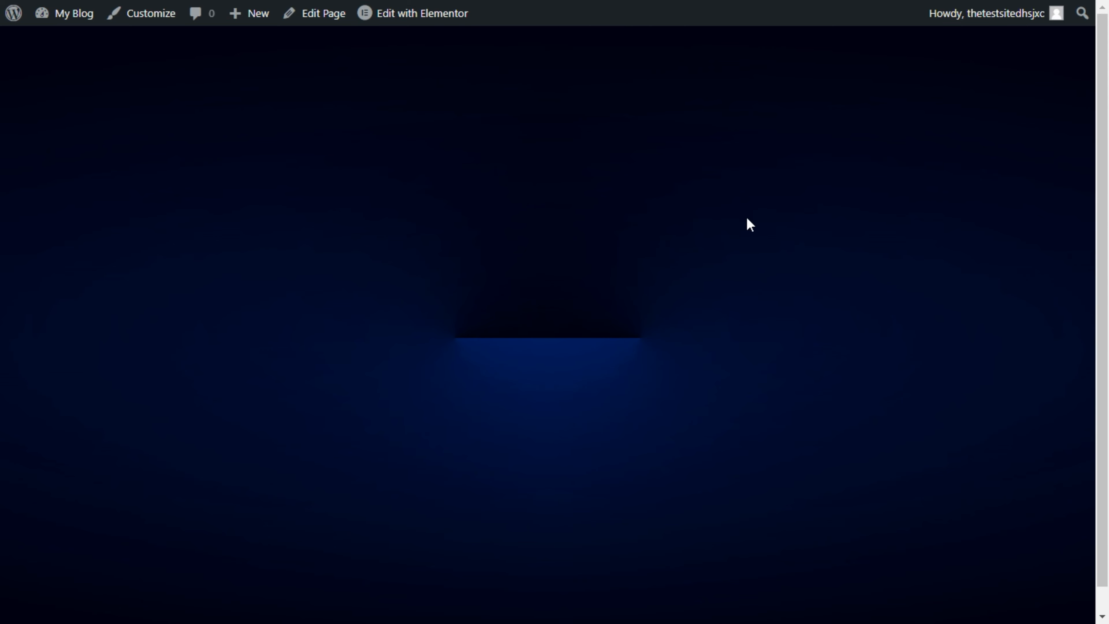
mouse_move(646, 7)
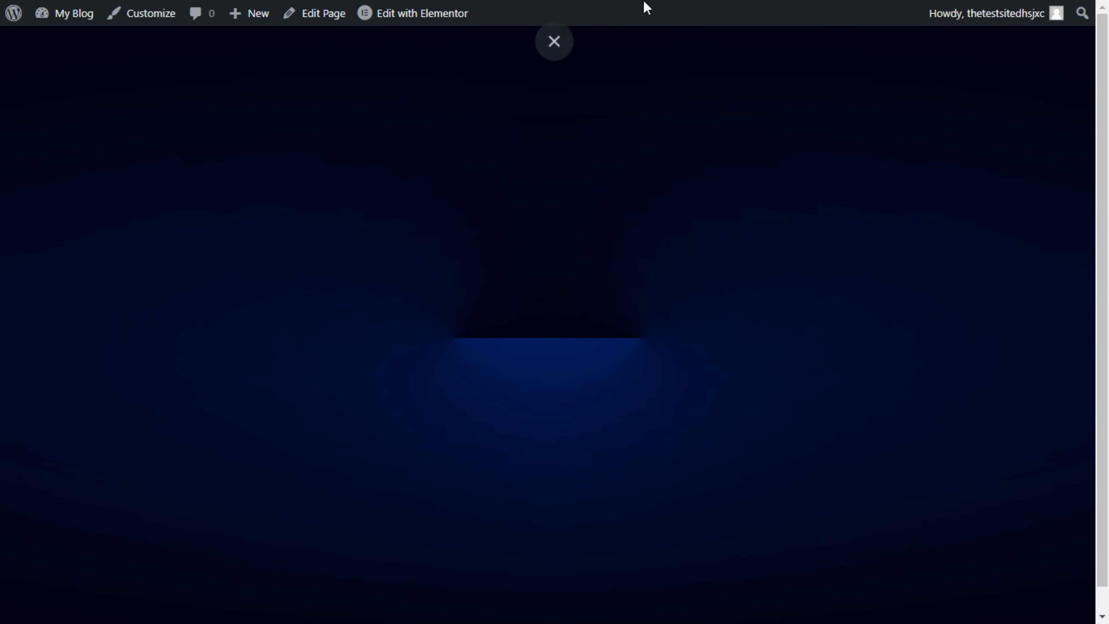
click(555, 43)
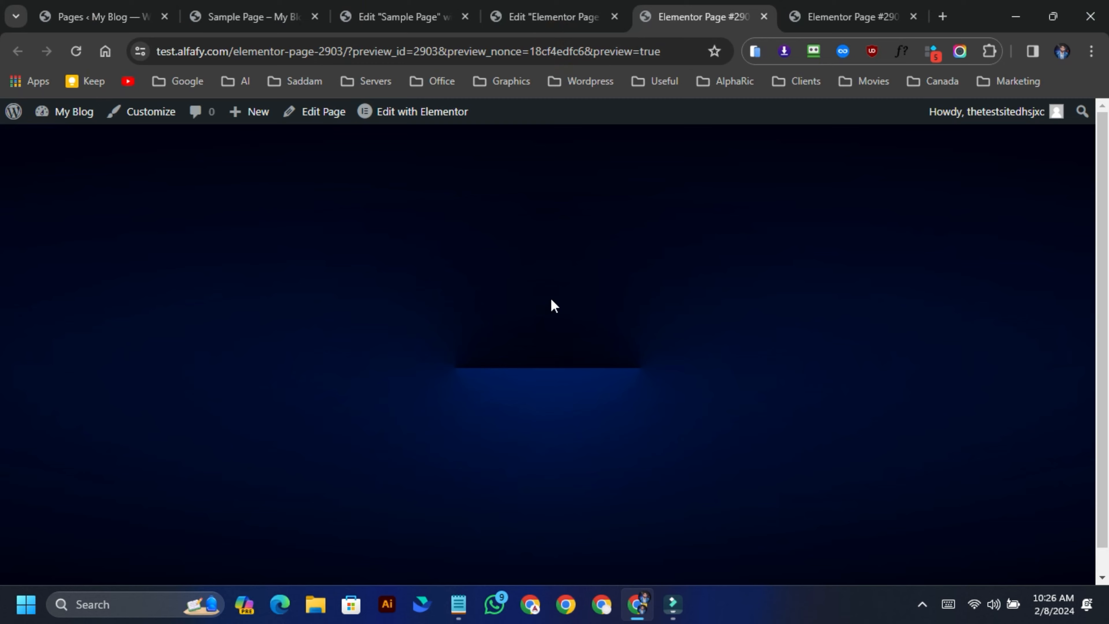